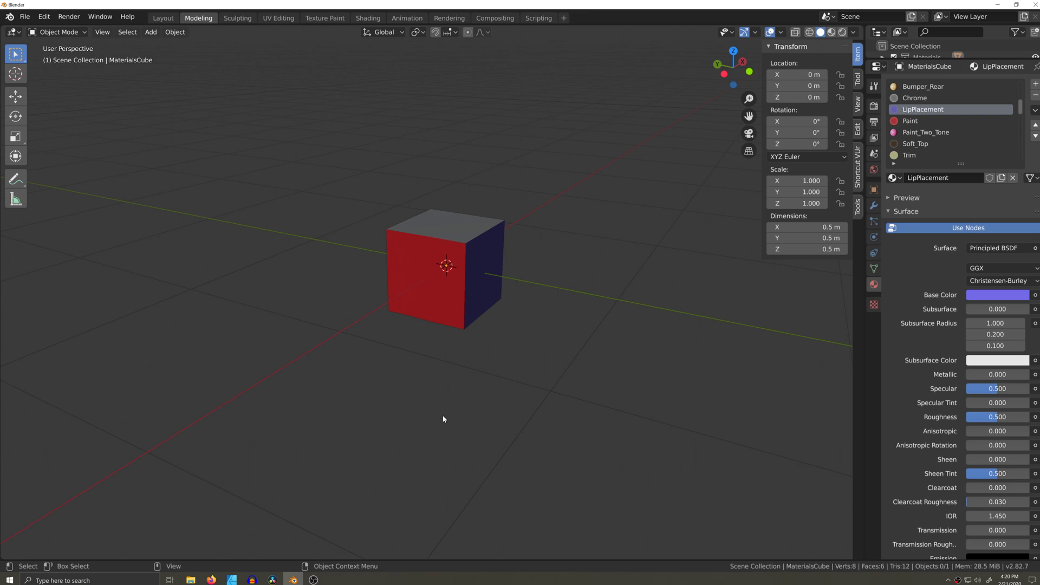
Enlarge the scene outliner and the MaterialsCube material slot list so more collections and materials show.
middle_click_drag(453, 456, 612, 390, "ctrl")
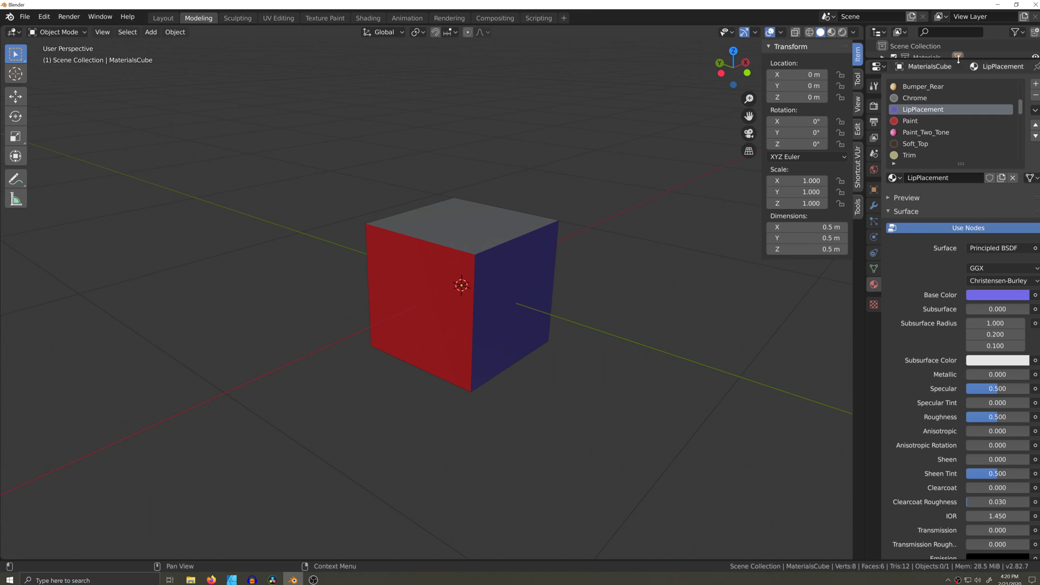
left_click_drag(957, 61, 956, 172)
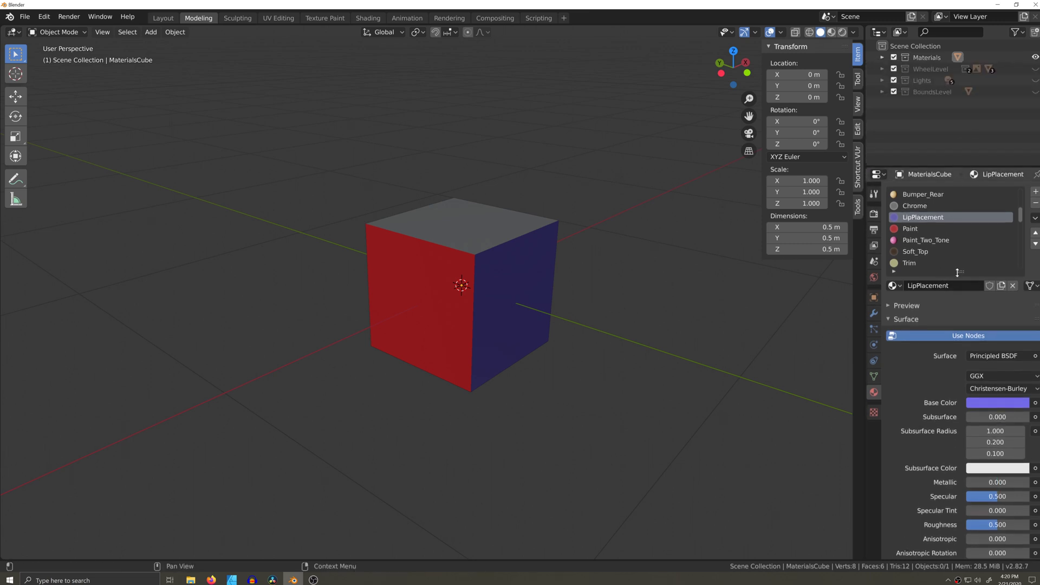
left_click_drag(957, 273, 960, 394)
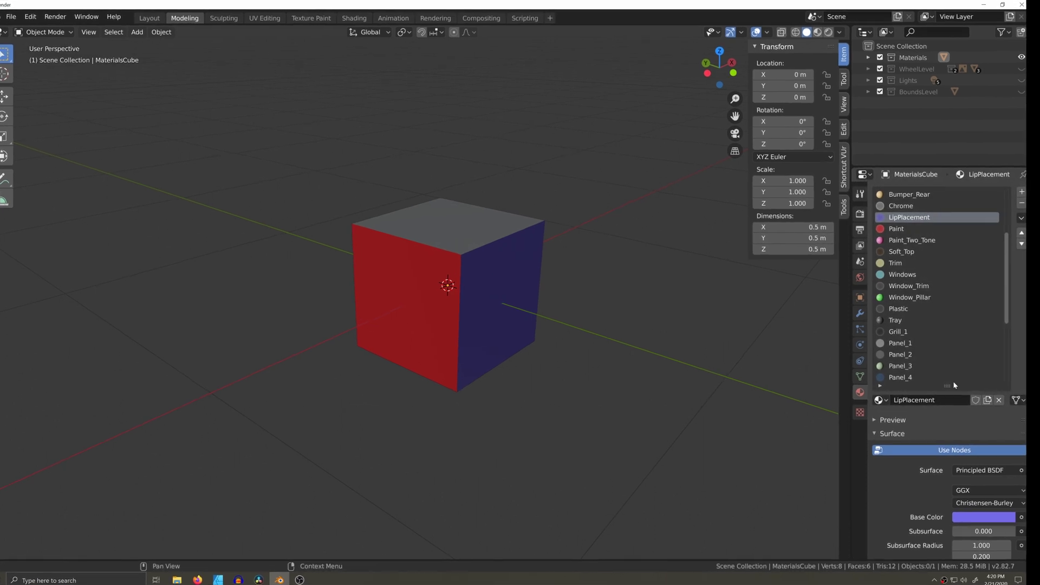
Look through the MaterialsCube material slots, checking Windows, Soft_Top, Paint and Bumper_Rear, up to the start of the list.
left_click(898, 286)
left_click(891, 274)
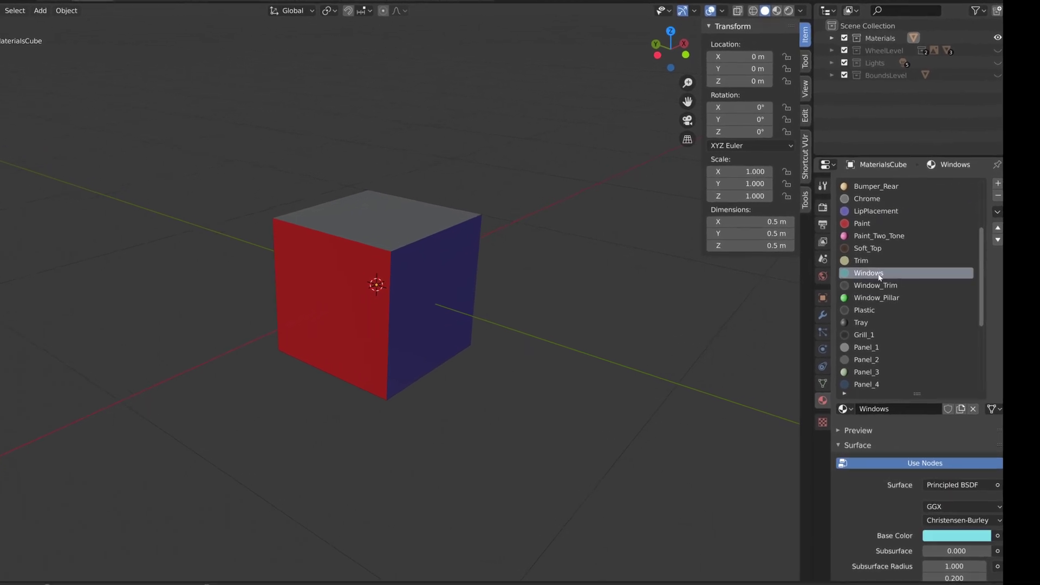
left_click(890, 261)
left_click(863, 245)
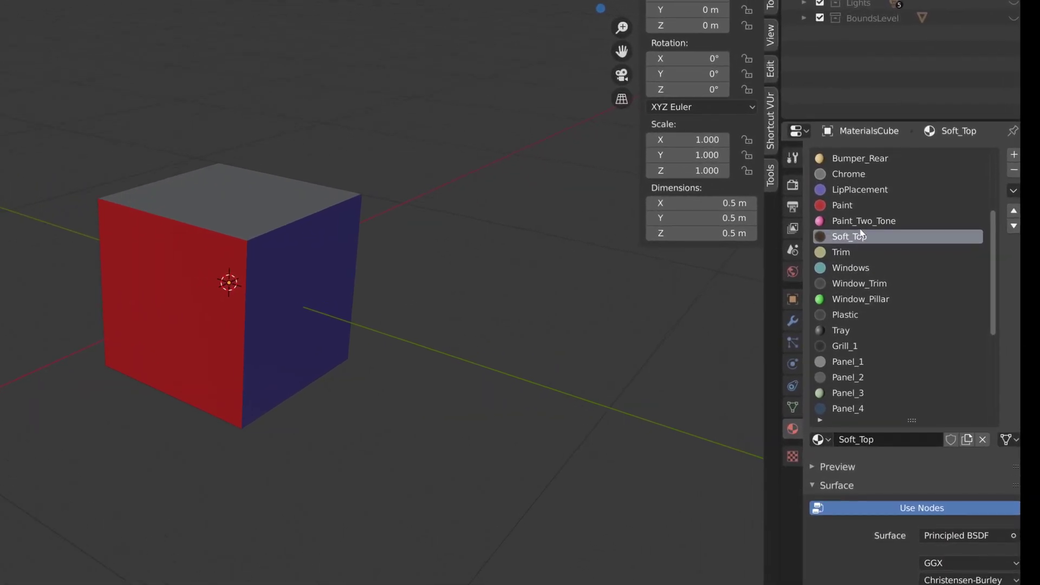
left_click(865, 230)
left_click(860, 188)
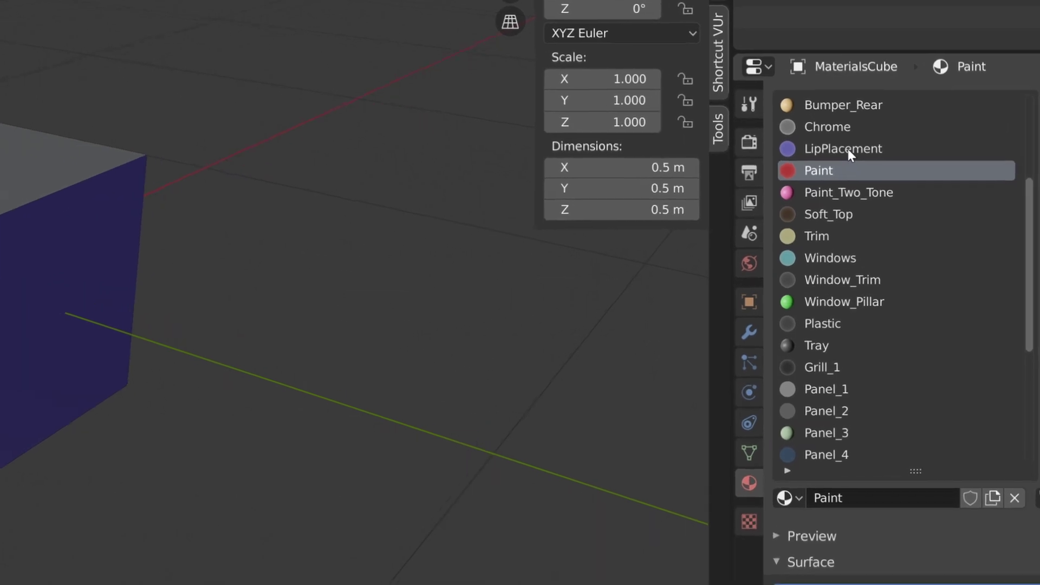
left_click(864, 170)
left_click(862, 134)
scroll(877, 254, "up", 8)
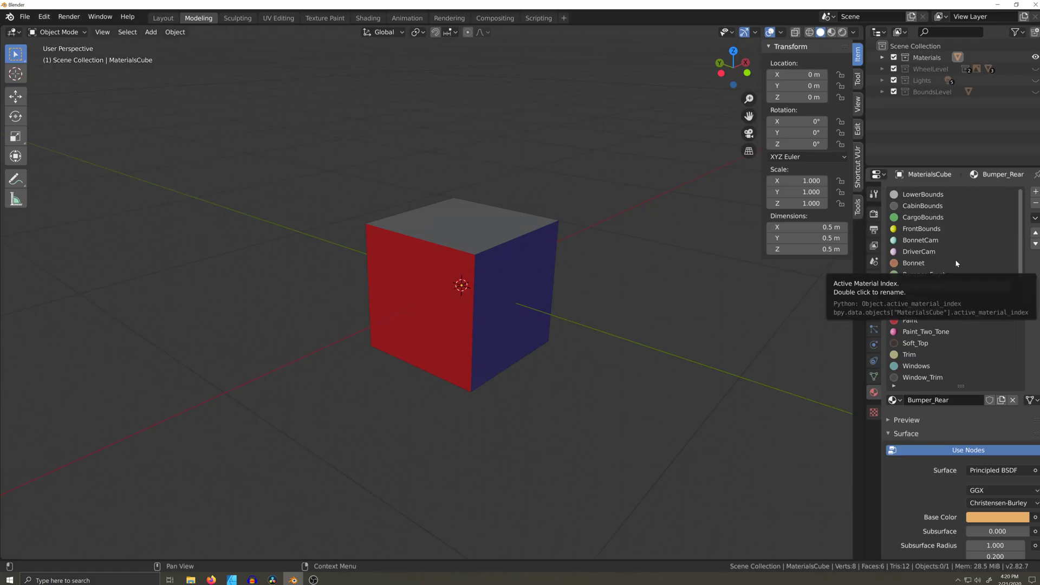
Check which material the cube's red face uses in Edit Mode and view the Bonnet material slot.
left_click(482, 358)
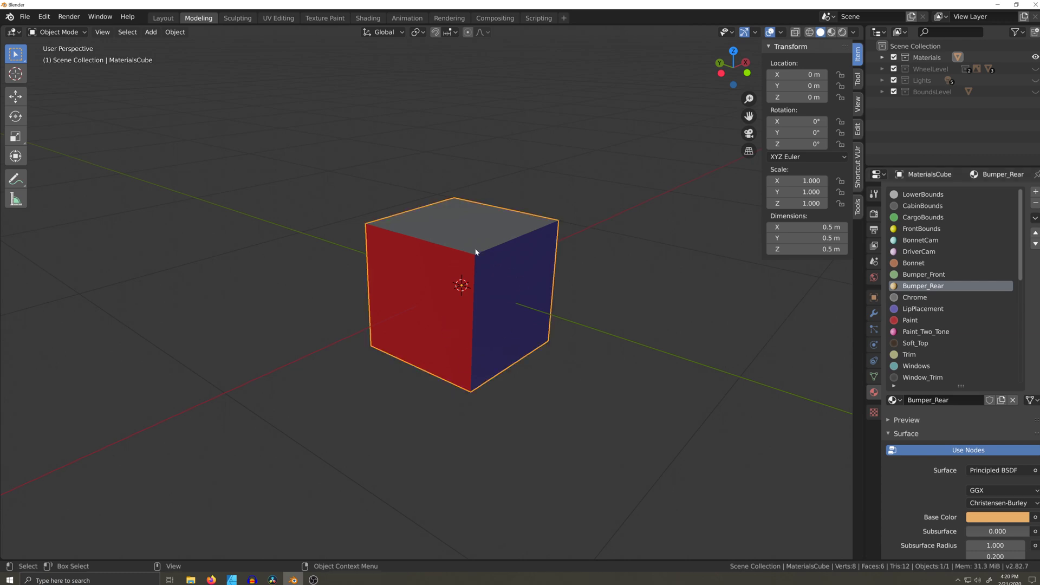
key("Tab")
left_click(460, 283)
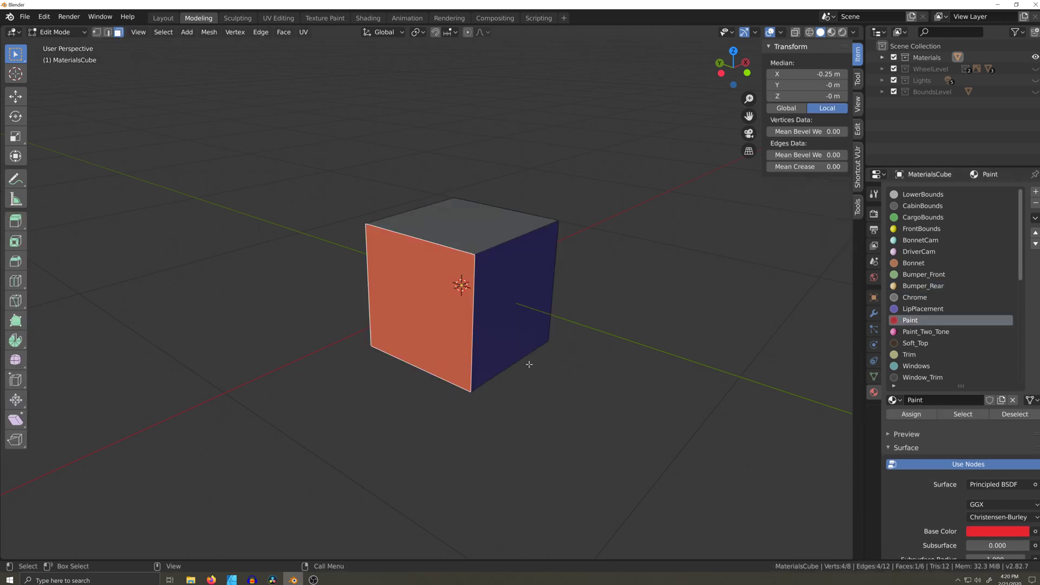
left_click(921, 264)
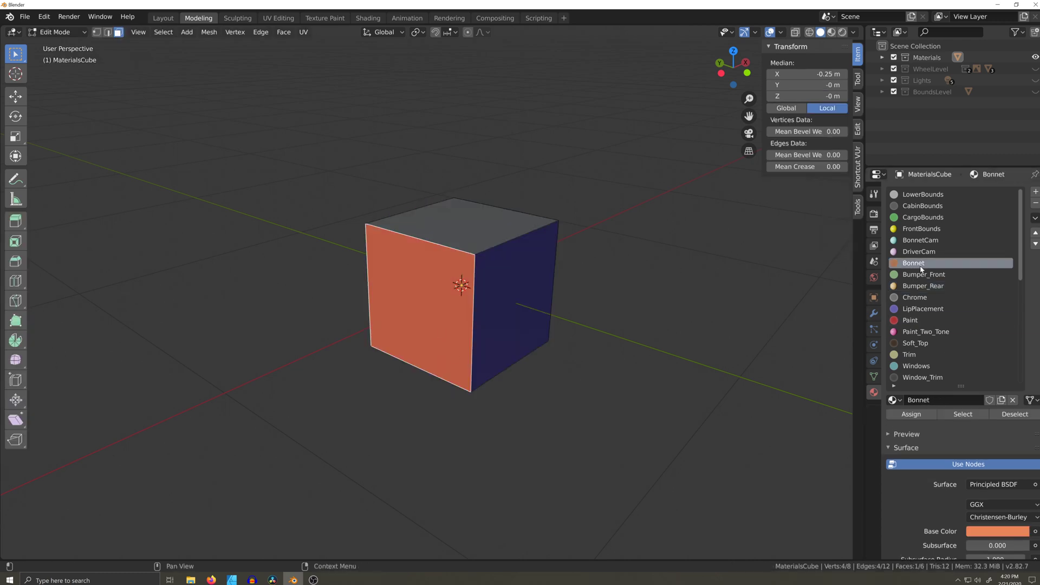
left_click(926, 420)
key("Tab")
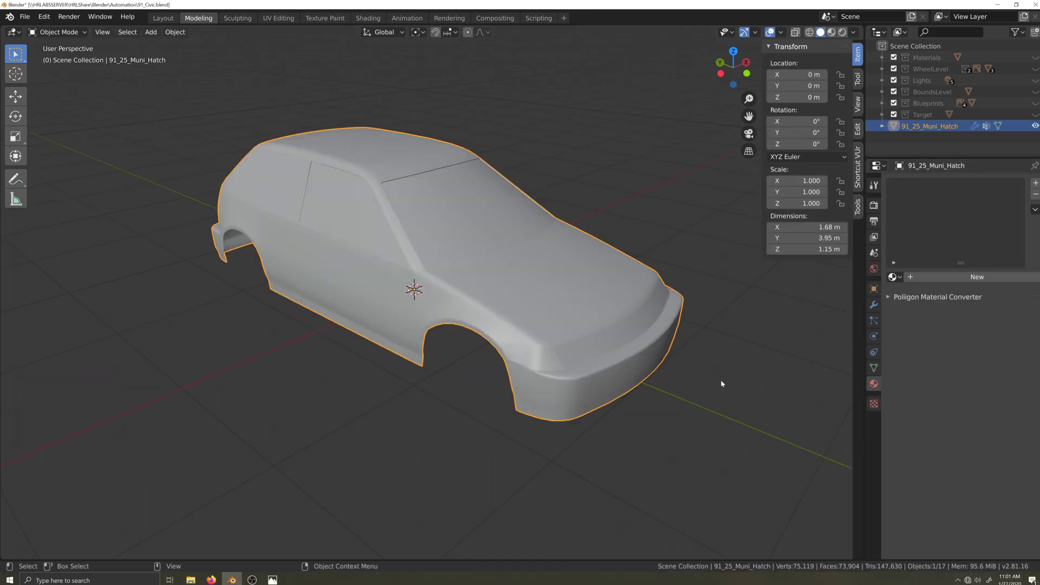
Add a material slot to the 91_25_Muni_Hatch car body and give it the existing Paint material.
left_click(1035, 183)
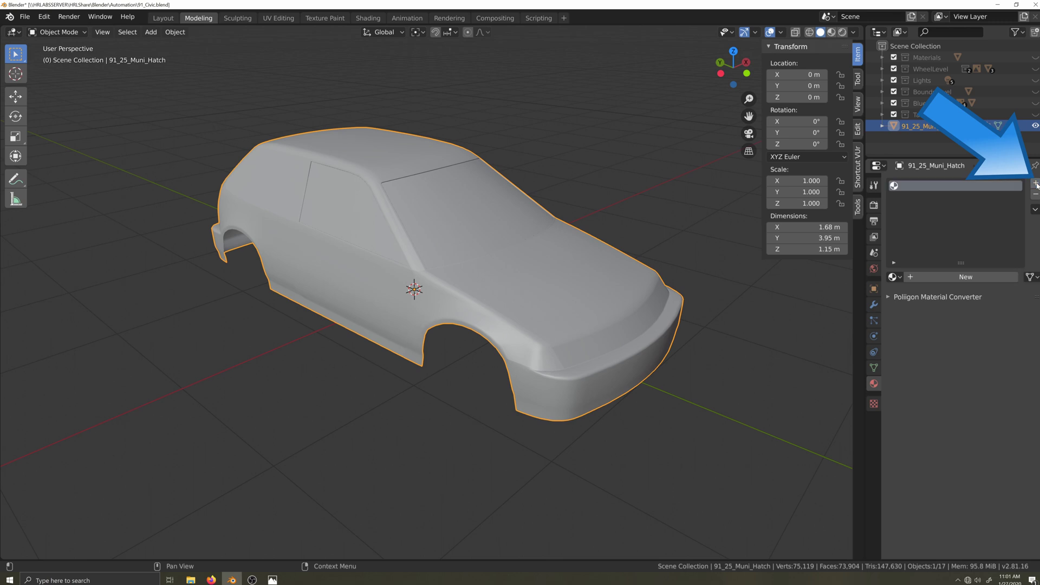
left_click(892, 277)
type("pa")
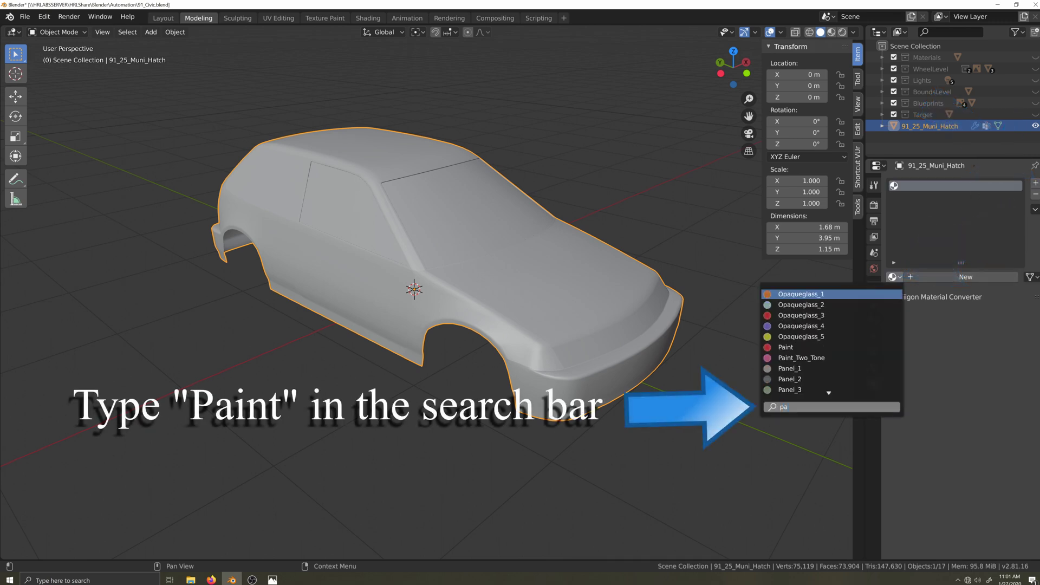
type("in")
key("Return")
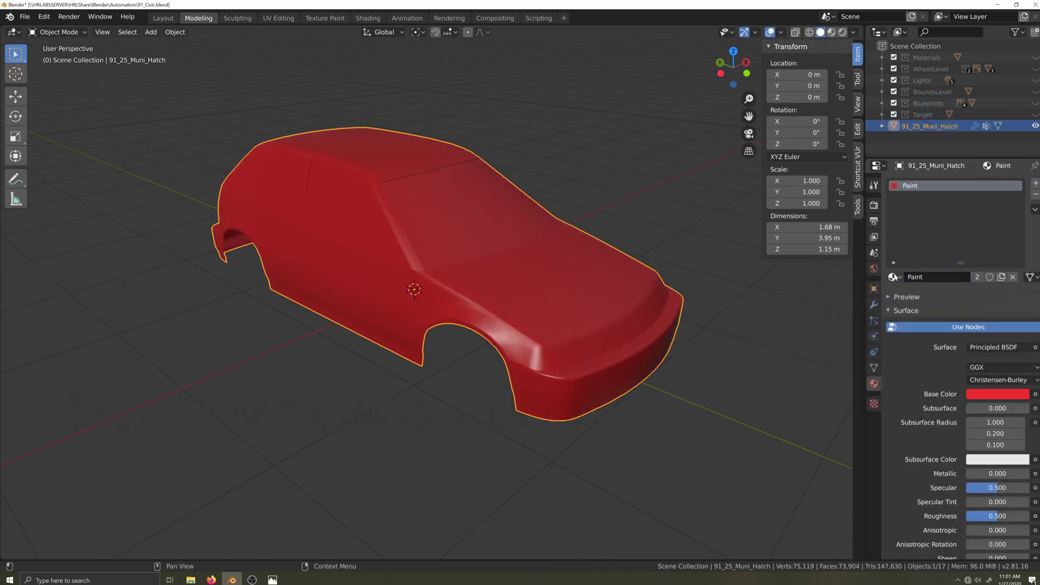
Enter Edit Mode on the car body with face selection and select the main row of windshield faces.
scroll(479, 298, "up", 1)
key("Tab")
middle_click_drag(511, 253, 491, 267)
key("3")
scroll(417, 222, "up", 2)
middle_click_drag(429, 228, 615, 325, "shift")
left_click(676, 291)
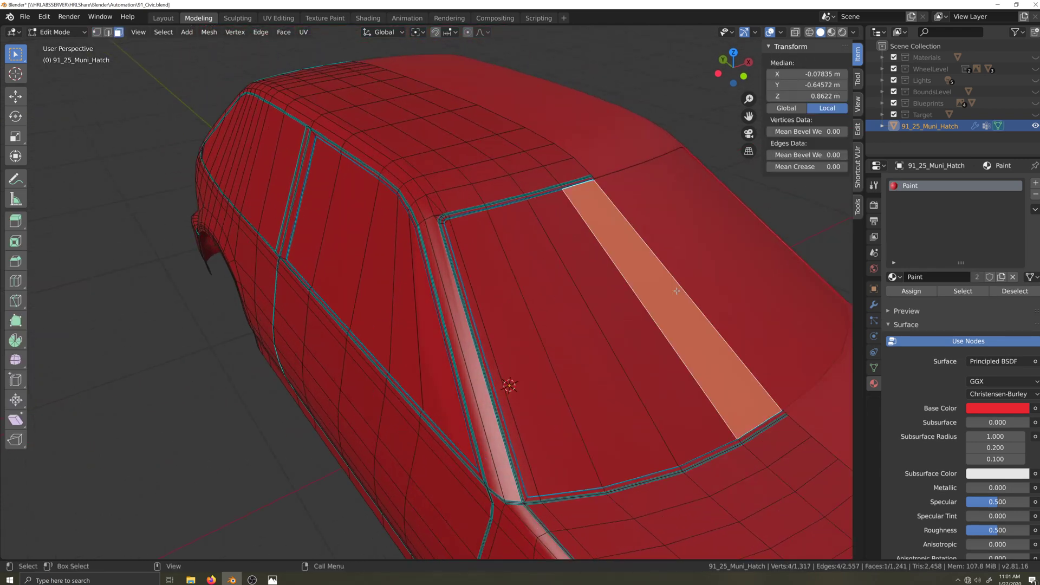
left_click(481, 329, "ctrl+shift")
Turn on X-ray and add the small faces at the windshield's upper corner to the selection.
scroll(481, 329, "up", 2)
middle_click_drag(484, 211, 509, 301, "shift")
scroll(509, 300, "up", 2)
middle_click_drag(565, 367, 553, 309)
key("alt+z")
scroll(553, 309, "up", 3)
left_click(383, 265, "shift")
left_click(378, 259, "shift")
scroll(548, 393, "down", 6)
middle_click_drag(548, 393, 455, 179, "shift")
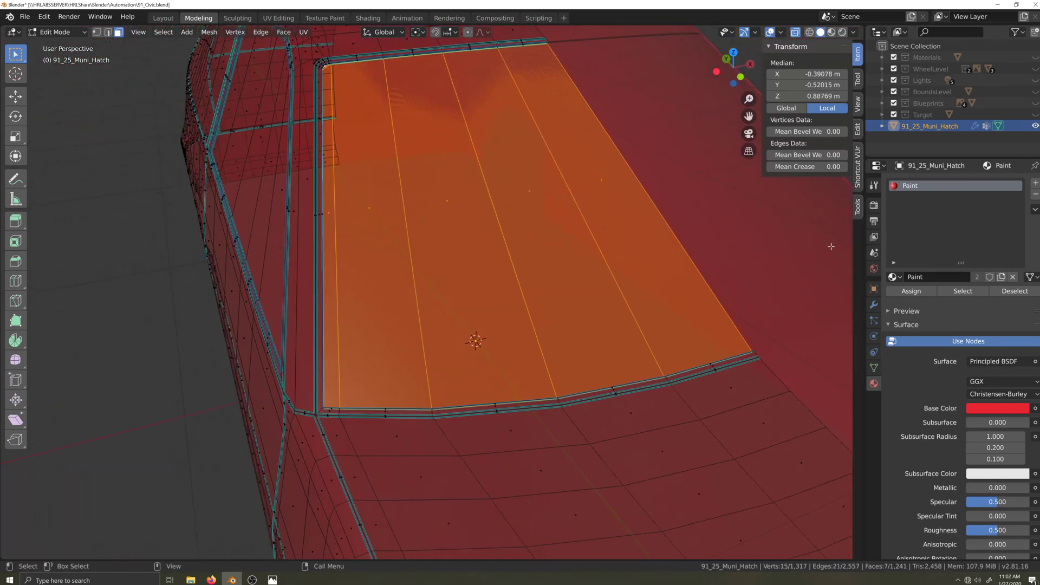
Add a second material slot with the existing Windows material and assign it to the selected windshield faces.
left_click(1034, 183)
left_click(893, 277)
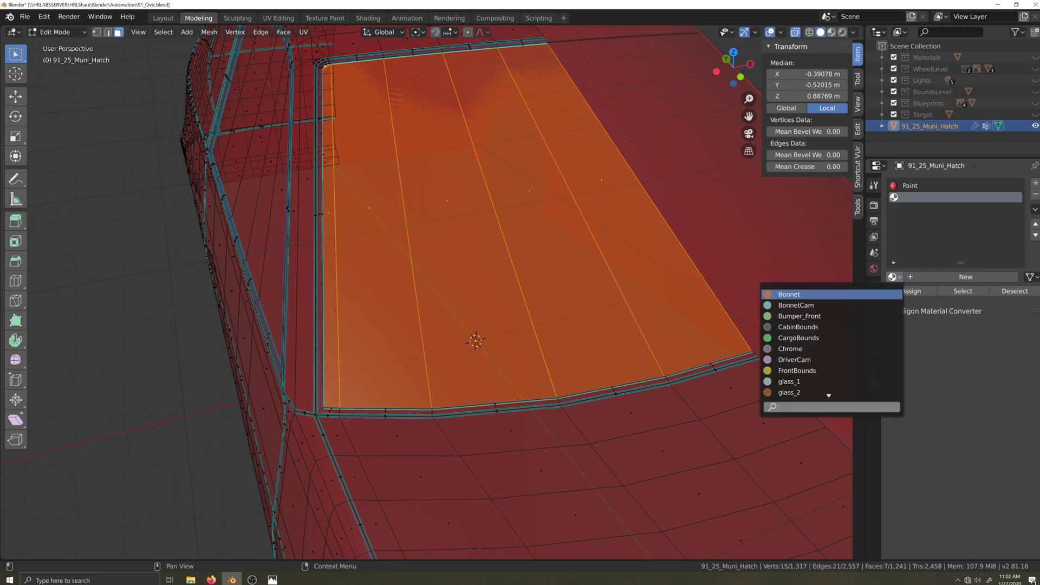
type("win")
key("Down")
key("Down")
key("Return")
left_click(911, 290)
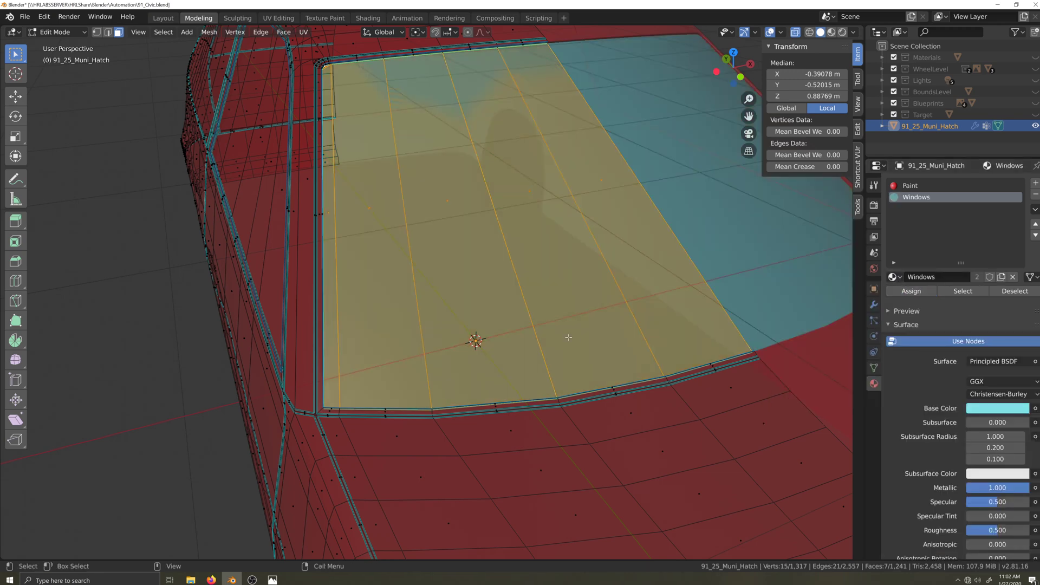
Select all faces of the front side window and assign the Windows material to them.
middle_click_drag(721, 309, 654, 325)
left_click(533, 172)
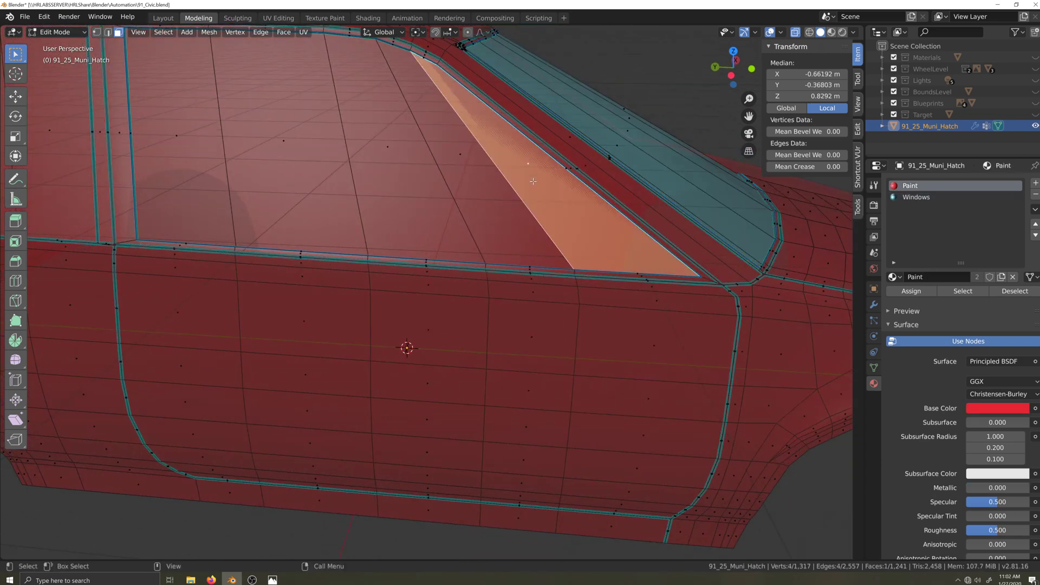
middle_click_drag(529, 197, 704, 304, "shift")
left_click(399, 241, "ctrl+shift")
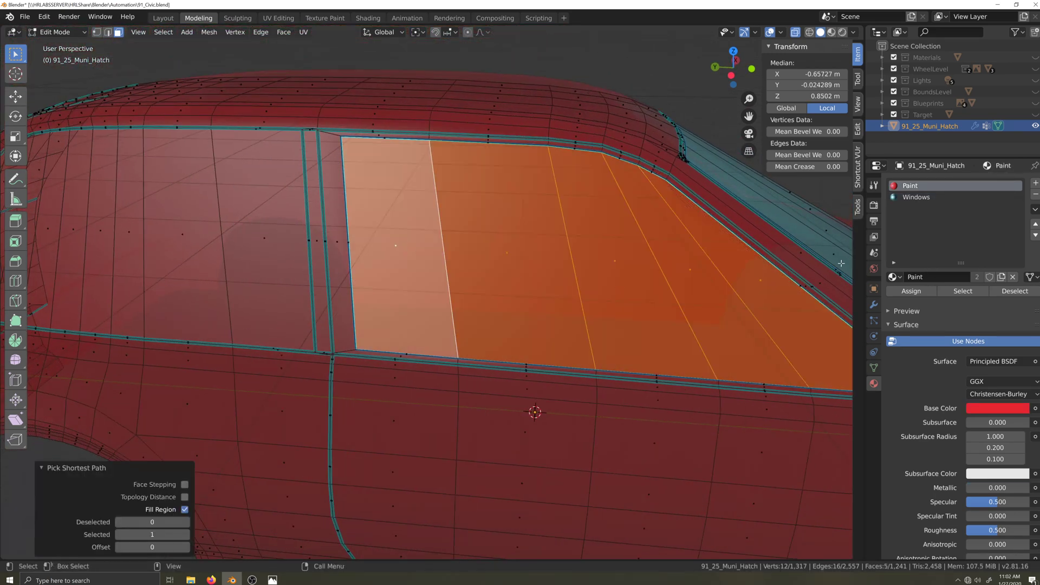
left_click(916, 197)
left_click(911, 291)
Select the long row of rear side window faces from the door pillar to the rear edge.
mouse_move(812, 295)
middle_mouse_down()
mouse_move(713, 295)
mouse_move(708, 251)
middle_mouse_up()
left_click(708, 251)
left_click(394, 261, "ctrl+shift")
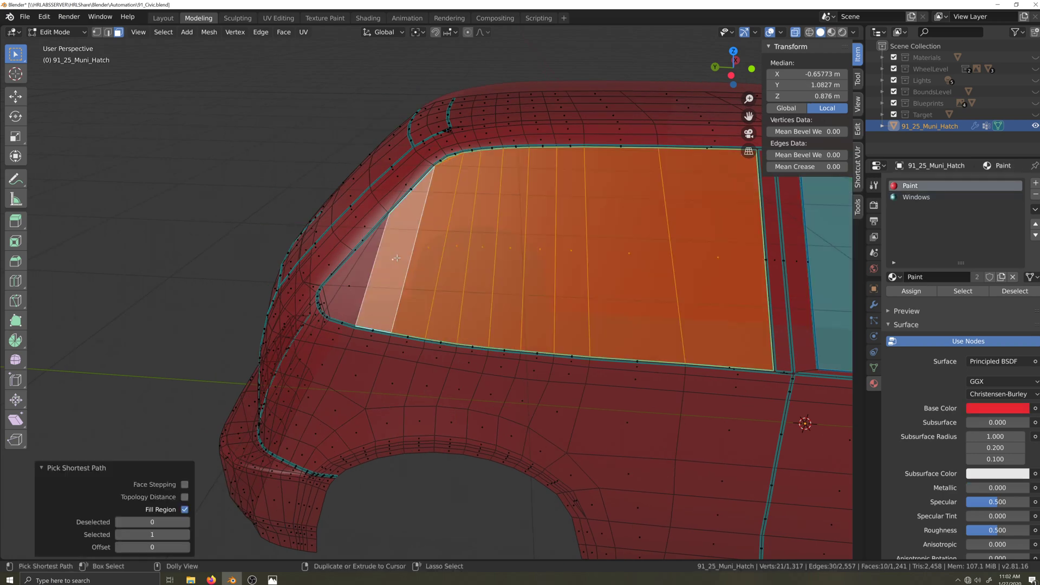
left_click(350, 281, "ctrl+shift")
Turn off X-ray and add the small faces in the rear side window's rounded rear corner to the selection.
scroll(351, 298, "up", 2)
mouse_move(351, 301)
middle_mouse_down("shift")
mouse_move(436, 283)
mouse_move(457, 307)
middle_mouse_up("shift")
scroll(433, 285, "up", 5)
key("alt+z")
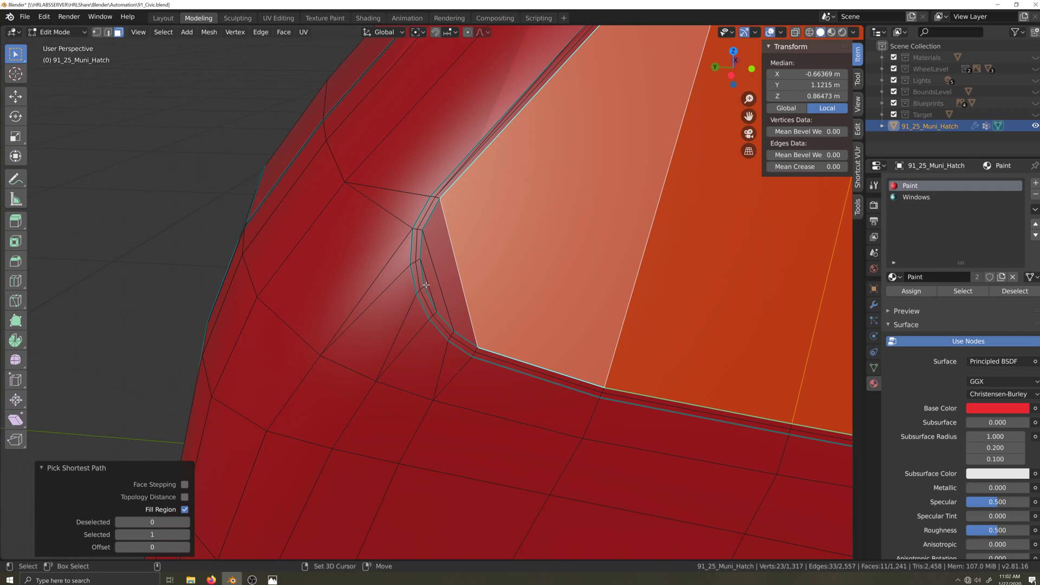
left_click(425, 285, "shift")
left_click(435, 286, "shift")
left_click(453, 284, "shift")
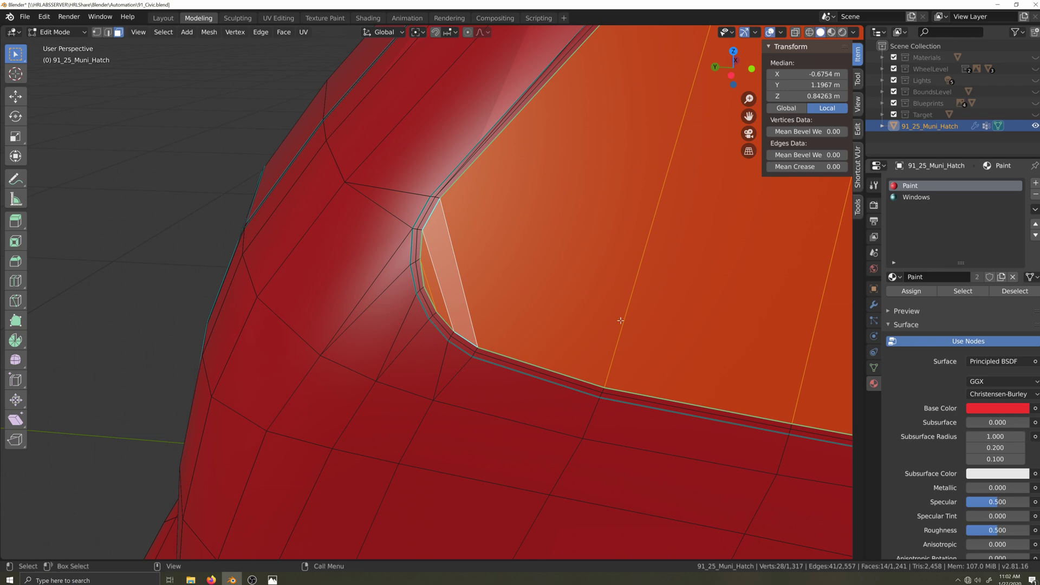
Grow the rear side window selection to its surrounding border faces and shrink it back, twice.
scroll(620, 320, "down", 3)
middle_click_drag(624, 320, 383, 314, "shift")
scroll(474, 331, "up", 4)
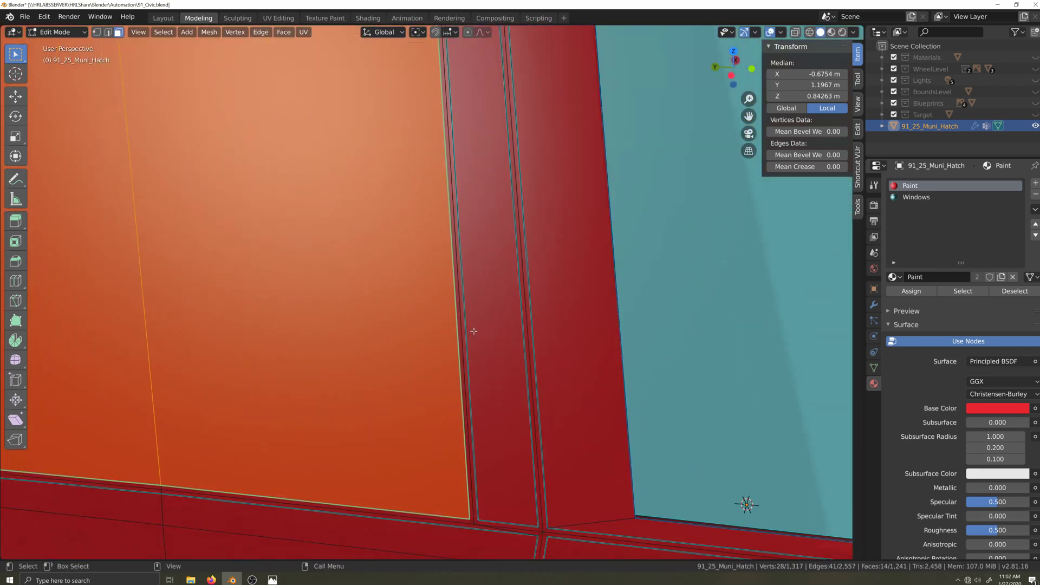
key("ctrl+KP_Add")
key("KP_Decimal")
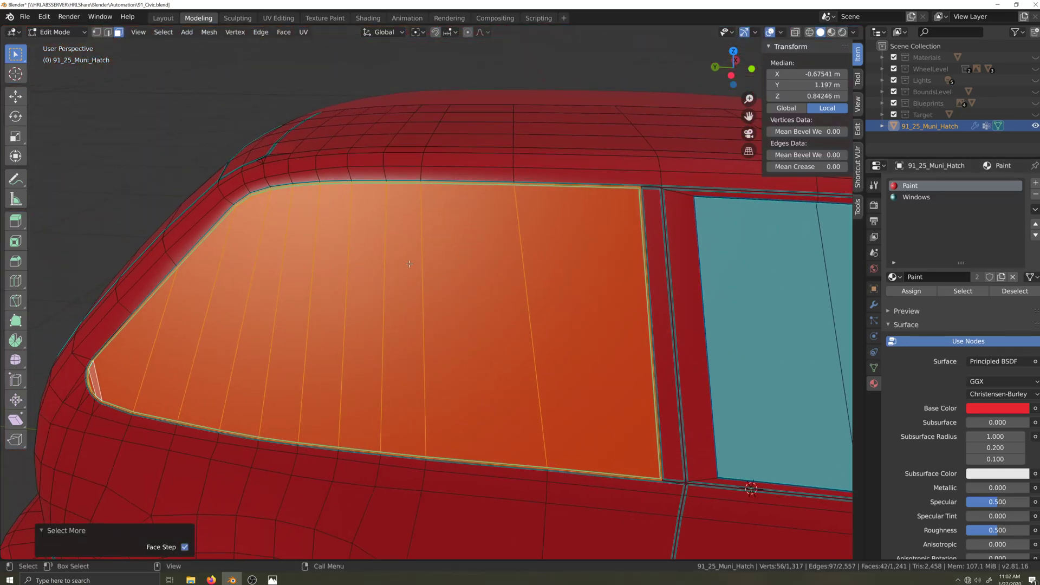
key("ctrl+KP_Subtract")
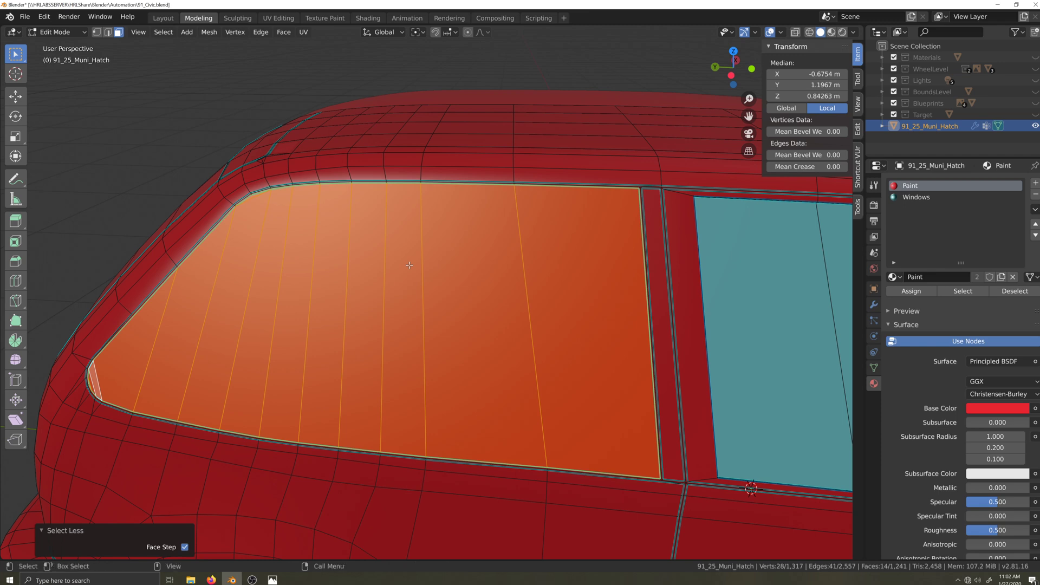
key("ctrl+KP_Add")
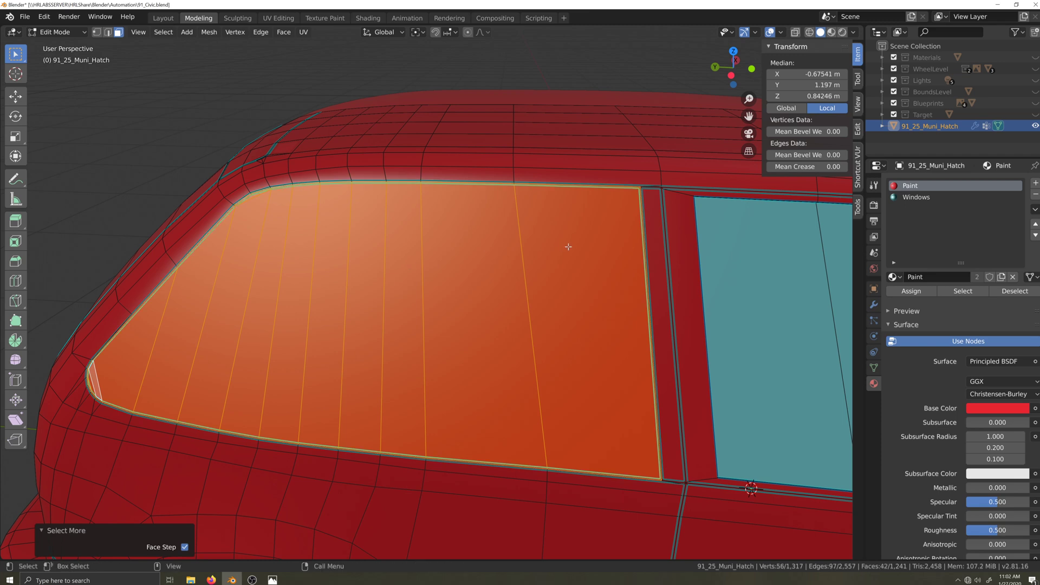
key("ctrl+KP_Subtract")
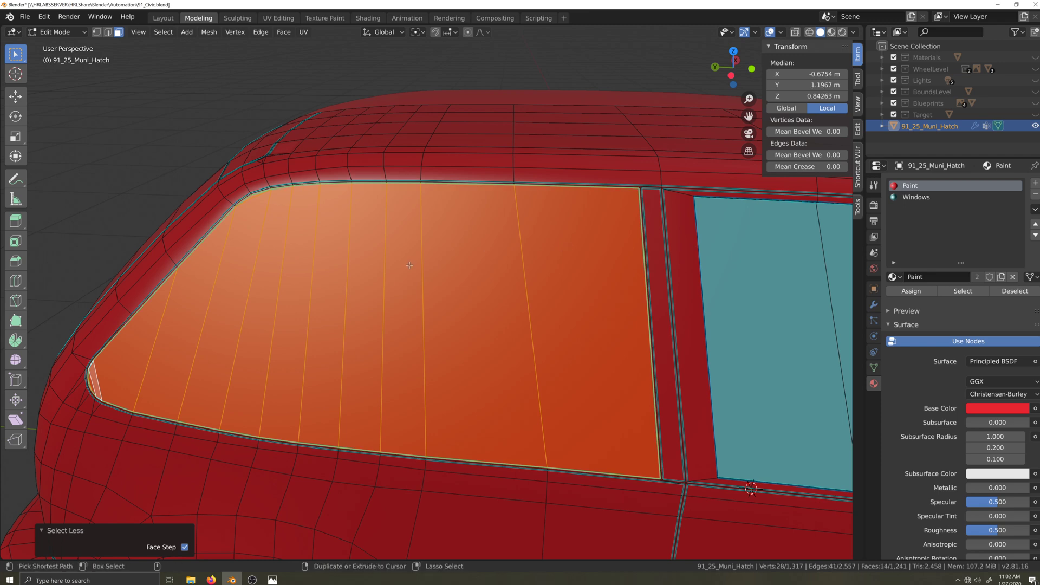
Assign the Windows material to the selected rear side window faces and clear the selection.
left_click(916, 198)
left_click(915, 292)
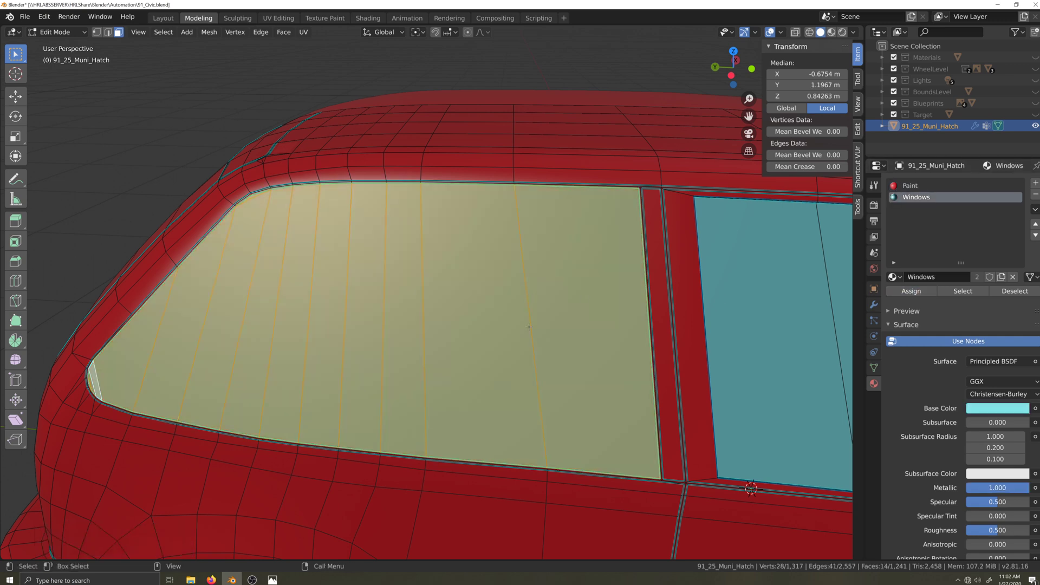
key("alt+a")
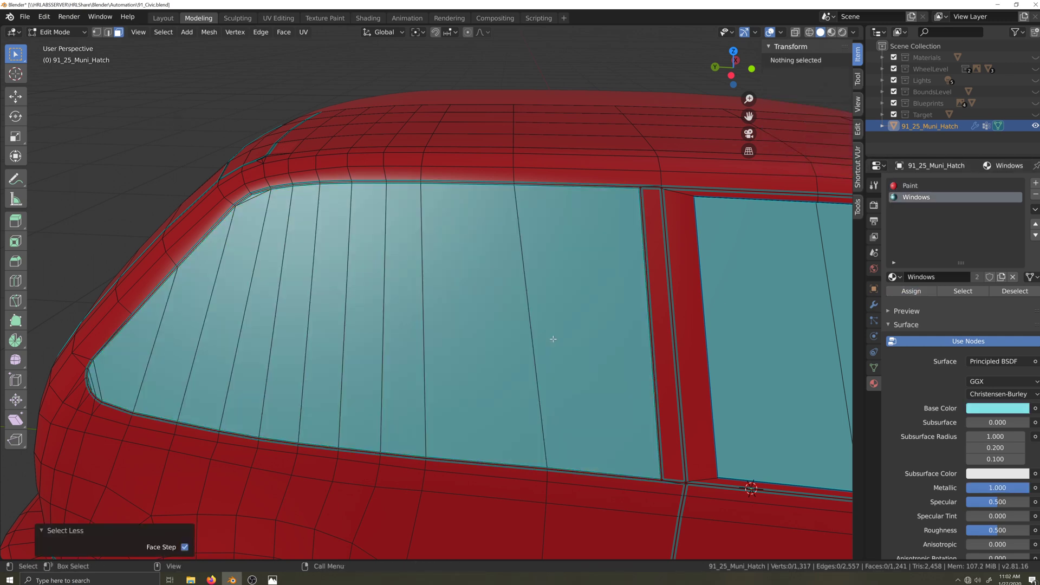
With X-ray on, restore the rear side window selection, grow it to the border faces and deselect large inner glass faces.
key("alt+z")
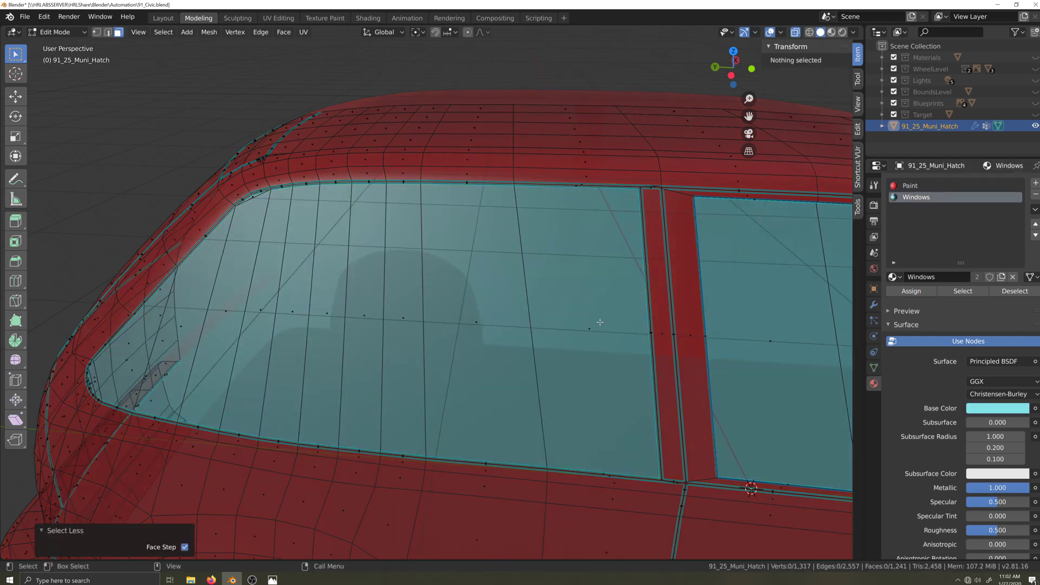
key("ctrl+z")
key("ctrl+KP_Add")
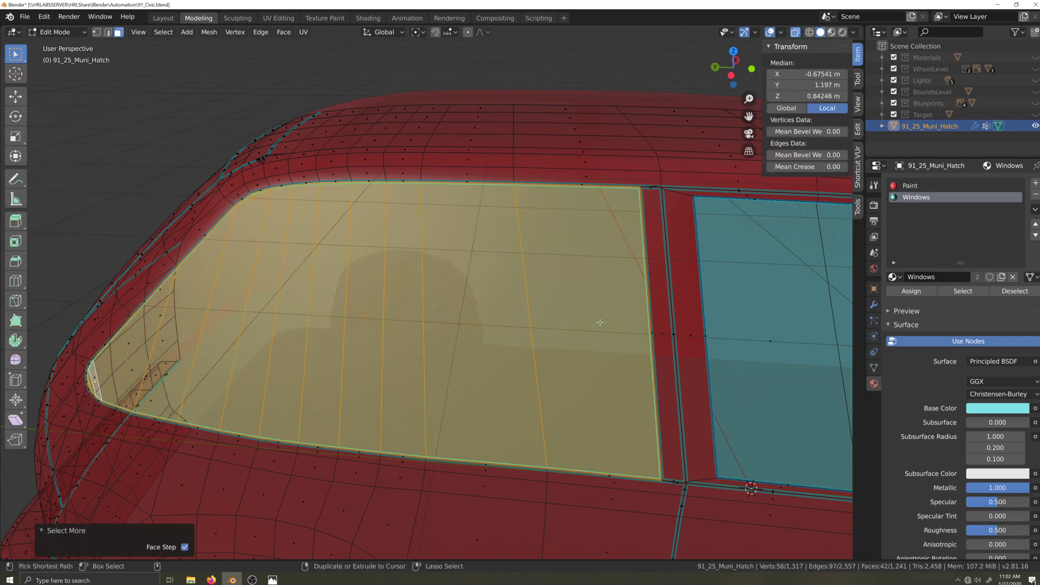
left_click(590, 329, "shift")
left_click(475, 325, "shift")
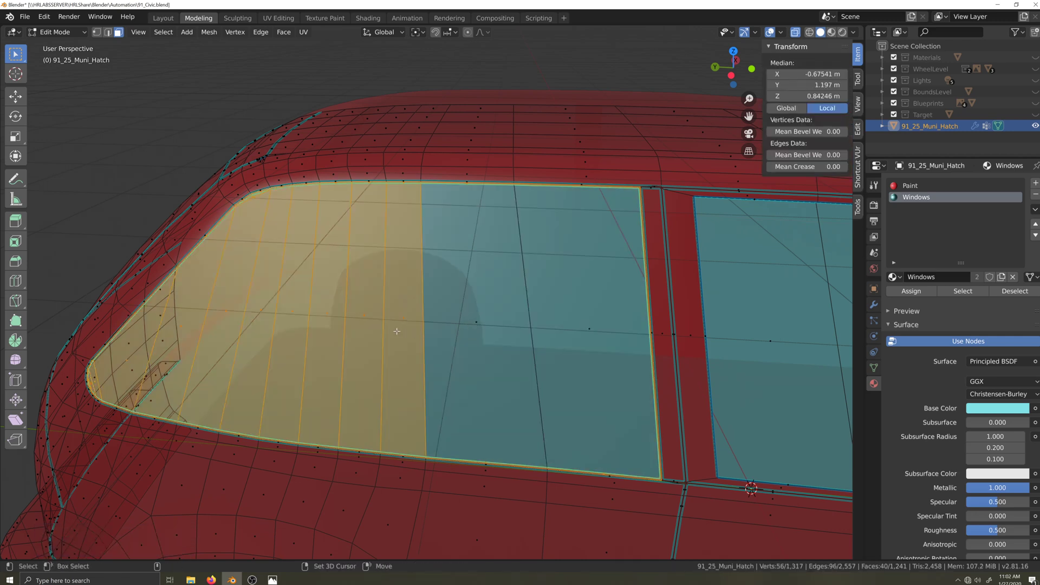
left_click_drag(211, 299, 482, 367, "shift")
left_click_drag(220, 303, 604, 347, "ctrl")
Deselect the remaining inner glass faces of the rear side window, keeping only the thin border faces selected.
key("KP_Decimal")
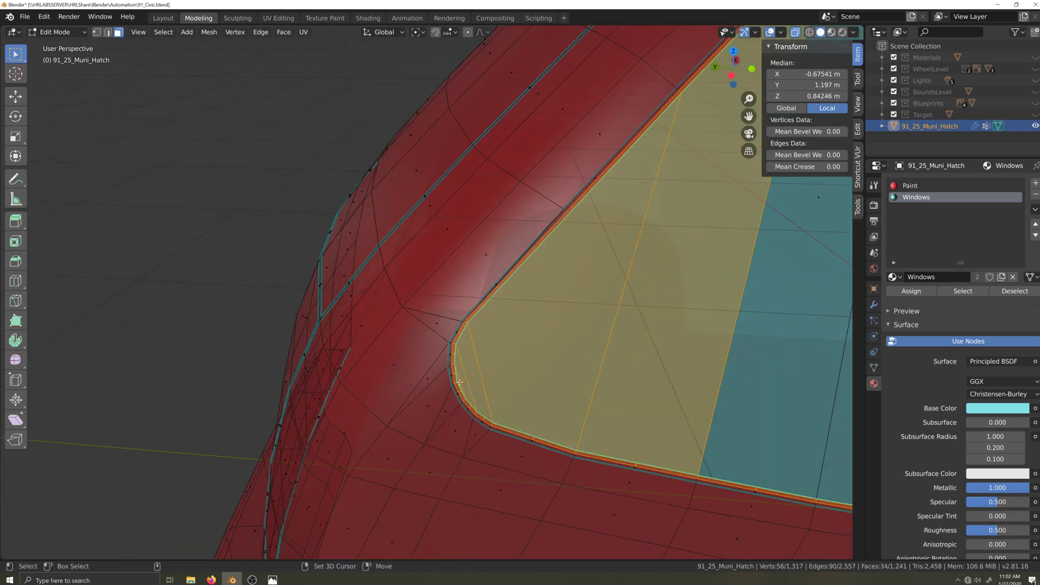
left_click(460, 380, "shift")
left_click(472, 377, "shift")
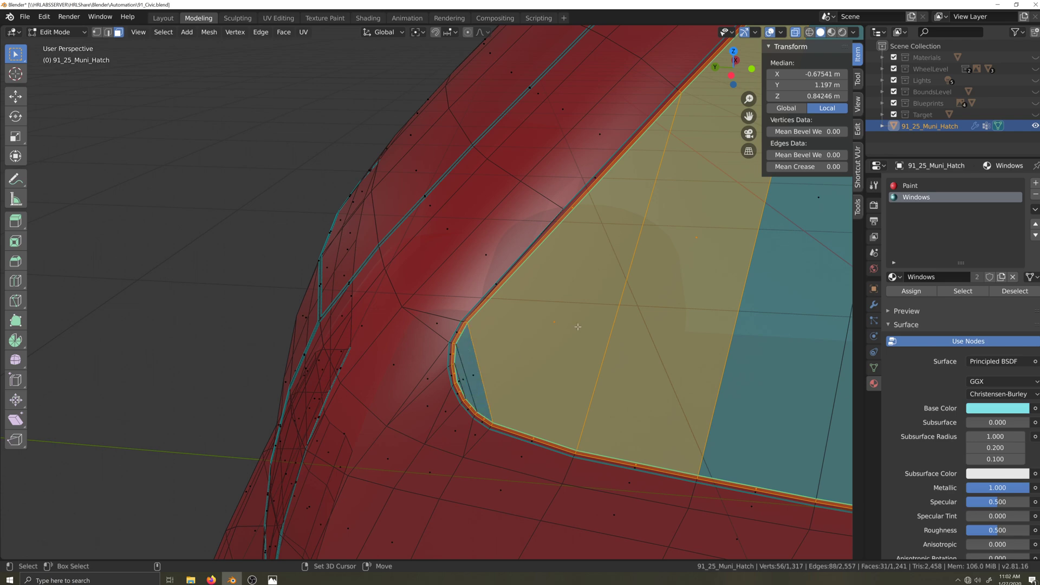
left_click(615, 306, "shift")
scroll(686, 227, "down", 3)
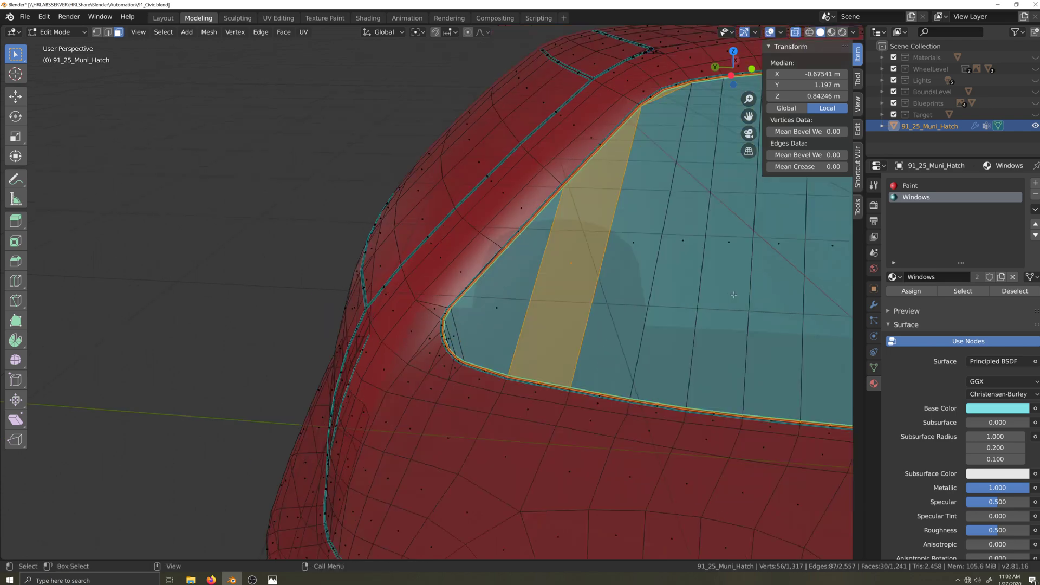
left_click(589, 246, "shift")
scroll(583, 302, "up", 3)
Add a material slot with the Window_Trim material and assign it to the selected rear side window border.
left_click(1035, 182)
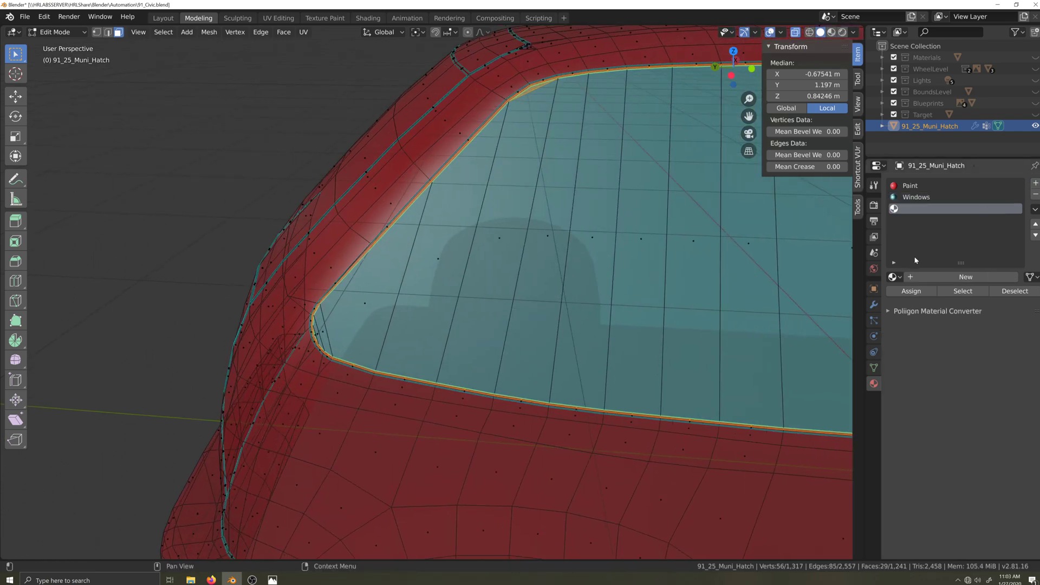
left_click(894, 277)
type("wind")
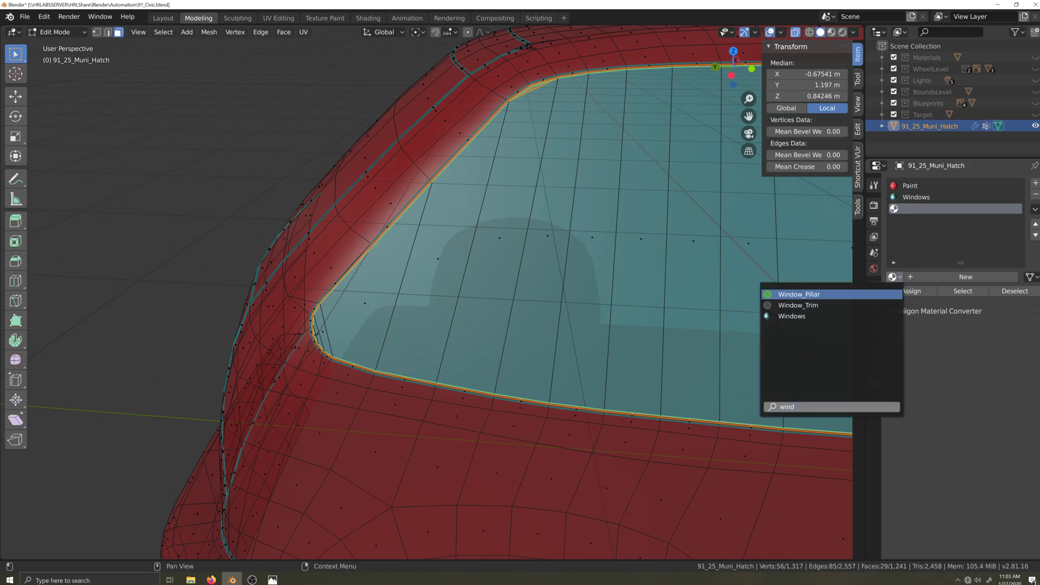
key("Down")
key("Return")
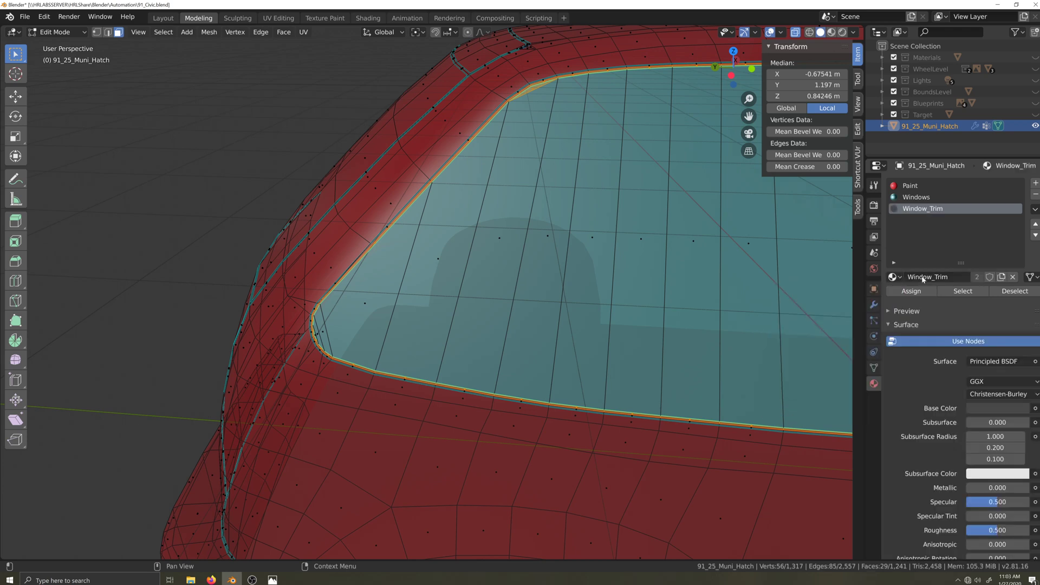
left_click(919, 293)
Select the faces of the pillar between the rear side window and door window, including the small face at its base.
middle_click_drag(594, 285, 233, 319, "shift")
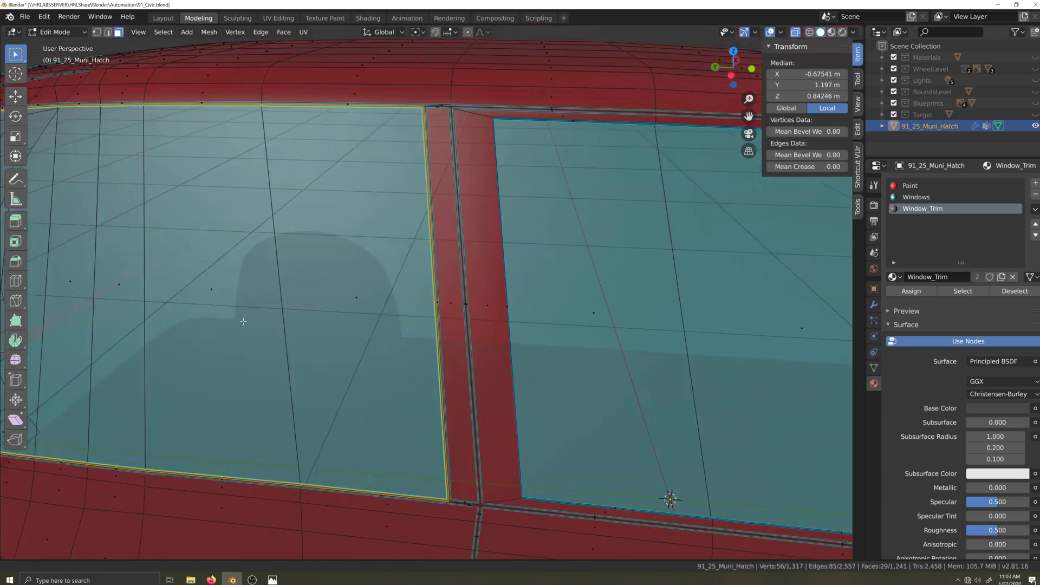
scroll(389, 366, "up", 2)
middle_click_drag(389, 366, 453, 341, "shift")
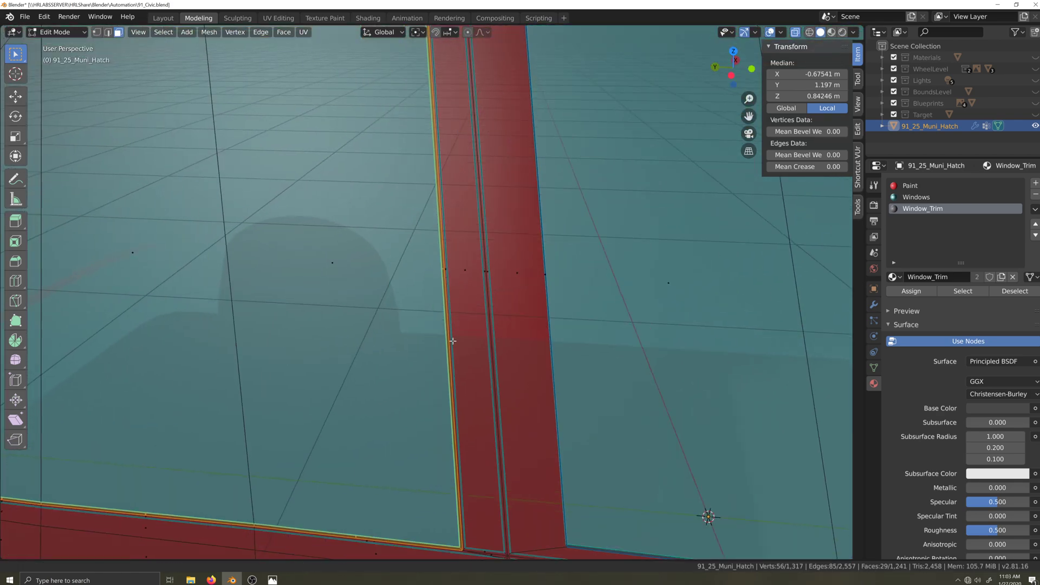
left_click(457, 267)
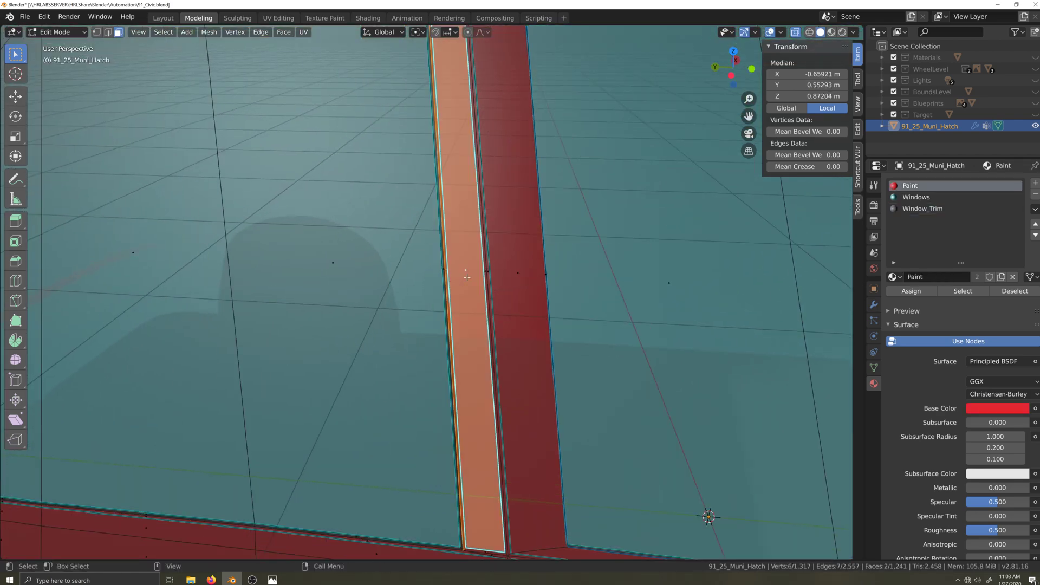
middle_click_drag(457, 267, 468, 179)
left_click_drag(472, 163, 524, 198, "shift")
middle_click_drag(550, 361, 540, 295, "shift")
scroll(536, 379, "up", 2)
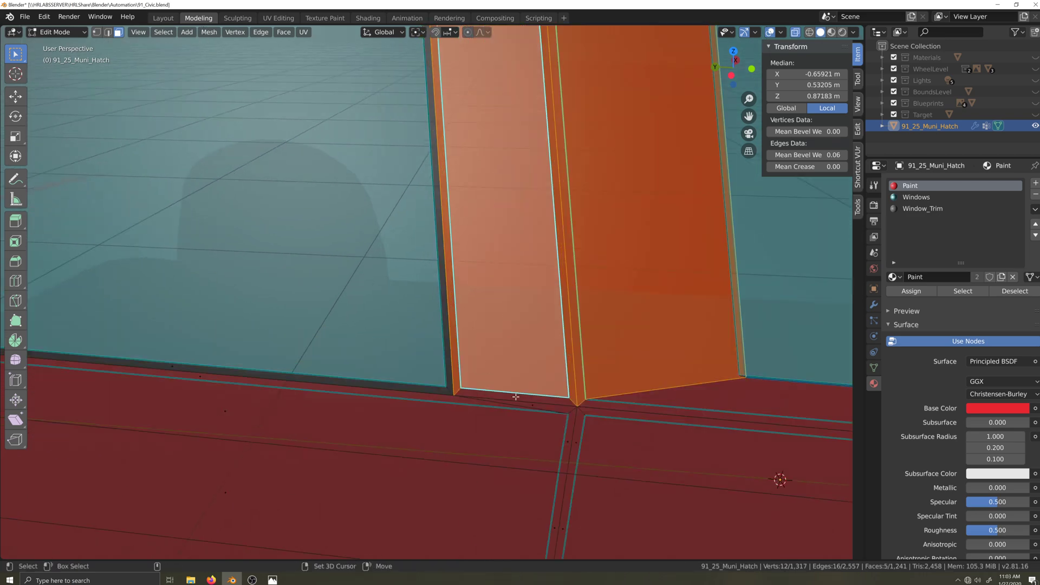
left_click(532, 403, "shift")
Add the face loops along the lower border of the door window to the pillar selection.
middle_click_drag(528, 347, 294, 294, "shift")
scroll(295, 295, "down", 3)
left_click(386, 292, "shift")
left_click(446, 295, "alt+shift")
scroll(405, 297, "up", 2)
left_click(447, 298, "alt+shift")
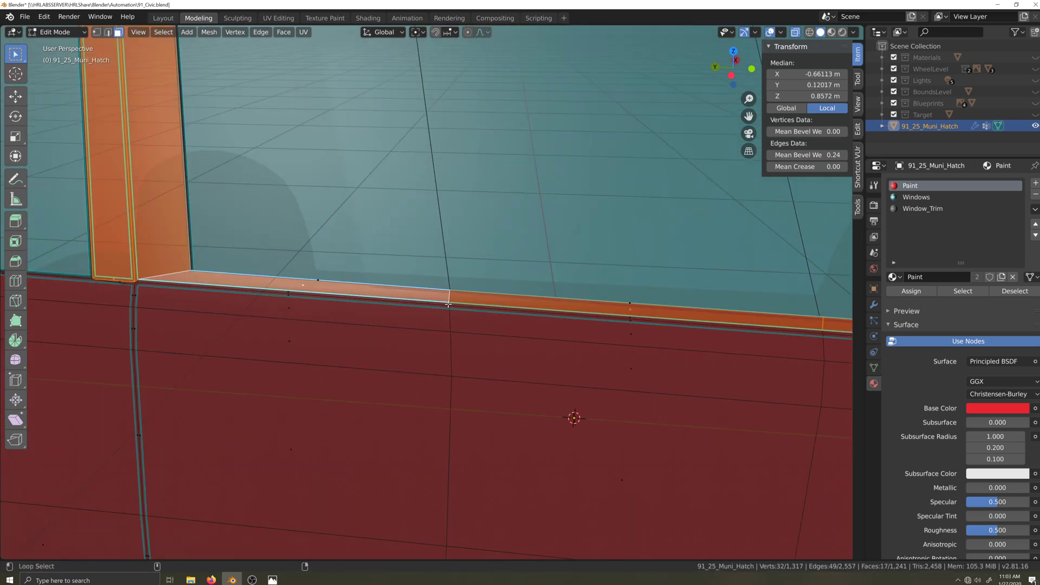
left_click(450, 306, "alt+shift")
Add the small face at the pillar's upper end and the door window's inner border loop to the selection.
middle_click_drag(450, 306, 558, 498, "shift")
scroll(558, 498, "down", 4)
scroll(575, 301, "up", 5)
middle_click_drag(387, 273, 470, 229, "shift")
left_click(575, 297, "shift")
scroll(575, 299, "down", 5)
middle_click_drag(704, 413, 595, 309)
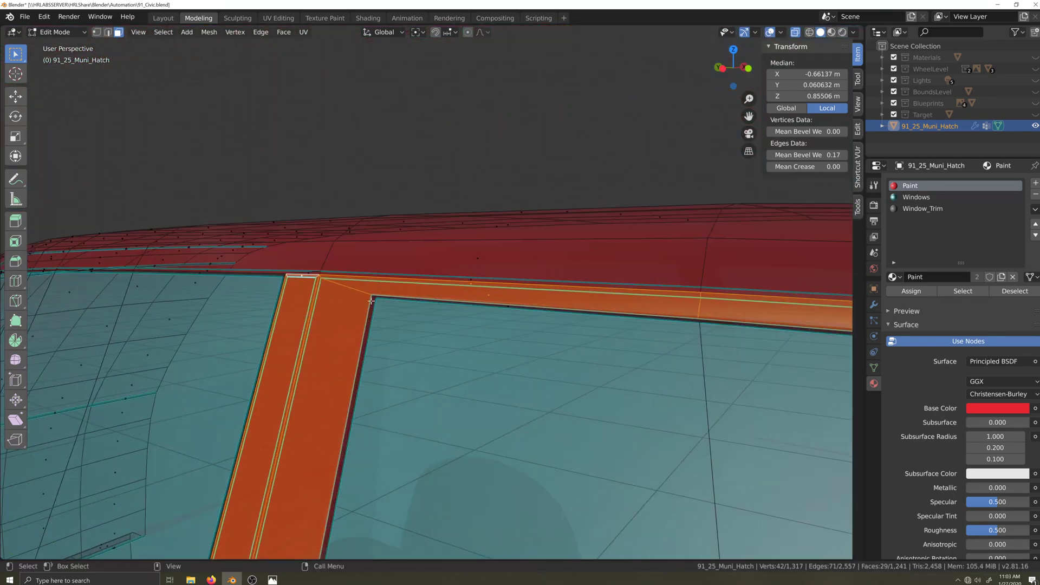
left_click(596, 310, "alt+shift")
Extend the selection with the face loops that make up the windshield's border.
scroll(536, 394, "down", 3)
middle_click_drag(623, 395, 535, 455)
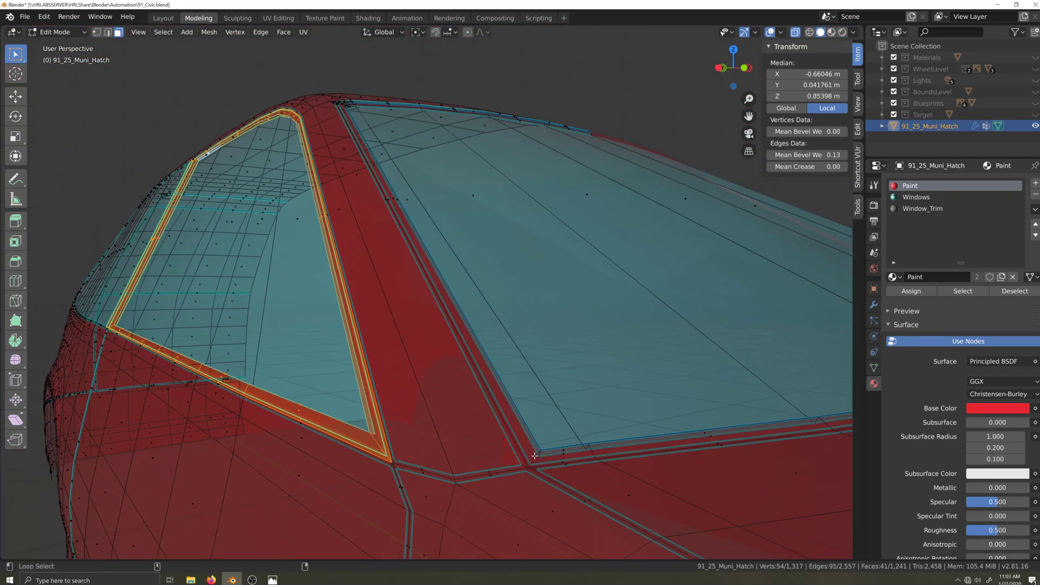
left_click(540, 451, "alt+shift")
left_click(540, 452, "alt+shift")
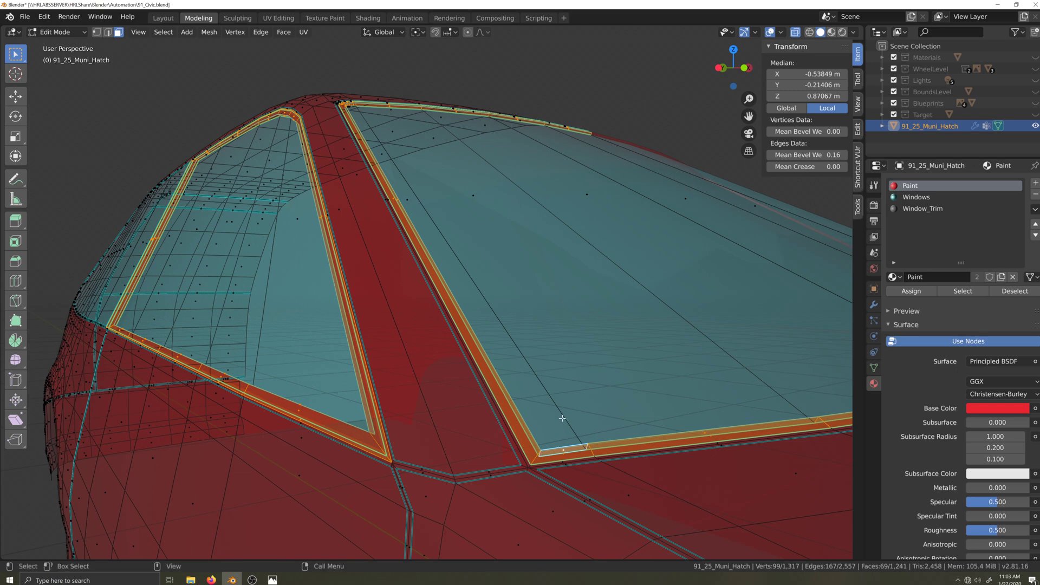
left_click(593, 458, "alt+shift")
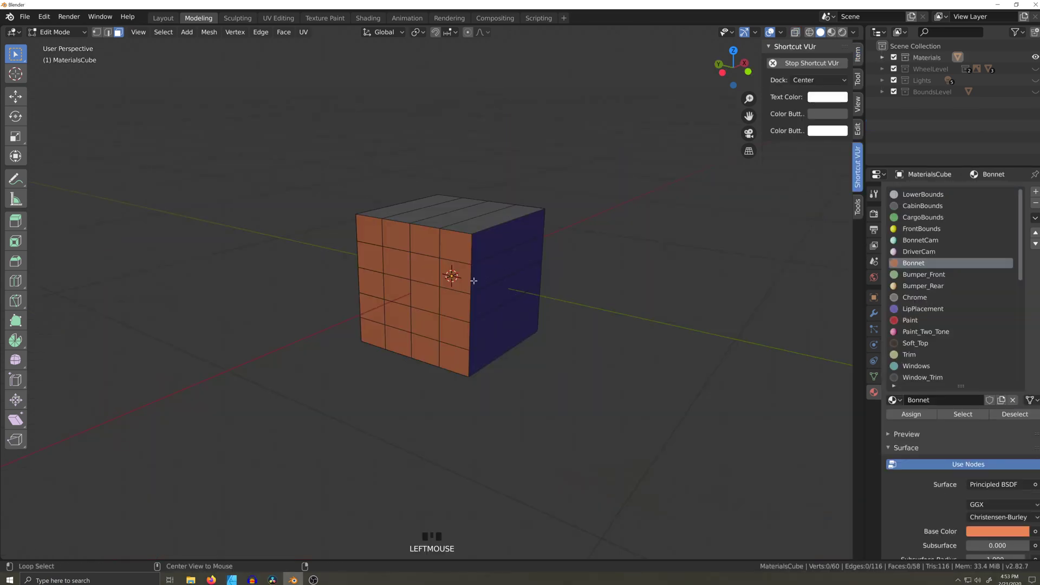
Try loop selection on MaterialsCube, picking horizontal and vertical face loops from different edges of its orange side.
left_click(474, 281, "alt")
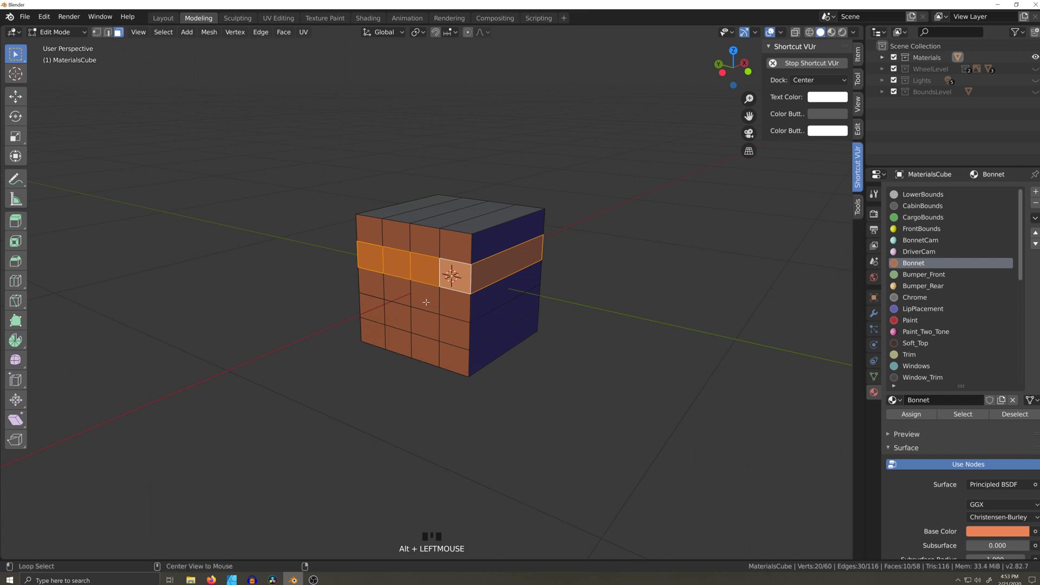
left_click(425, 283, "alt")
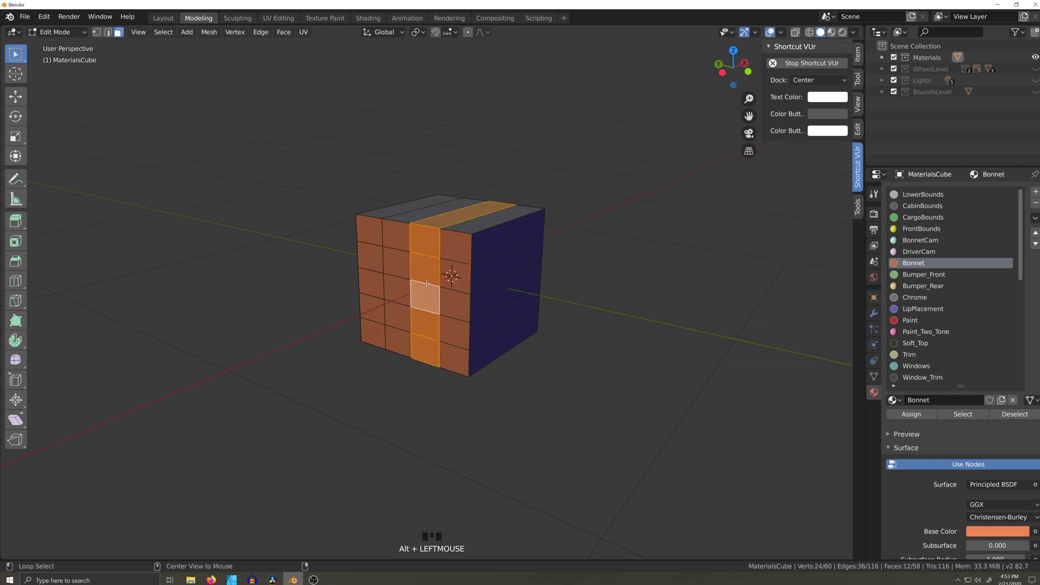
left_click(383, 314, "alt")
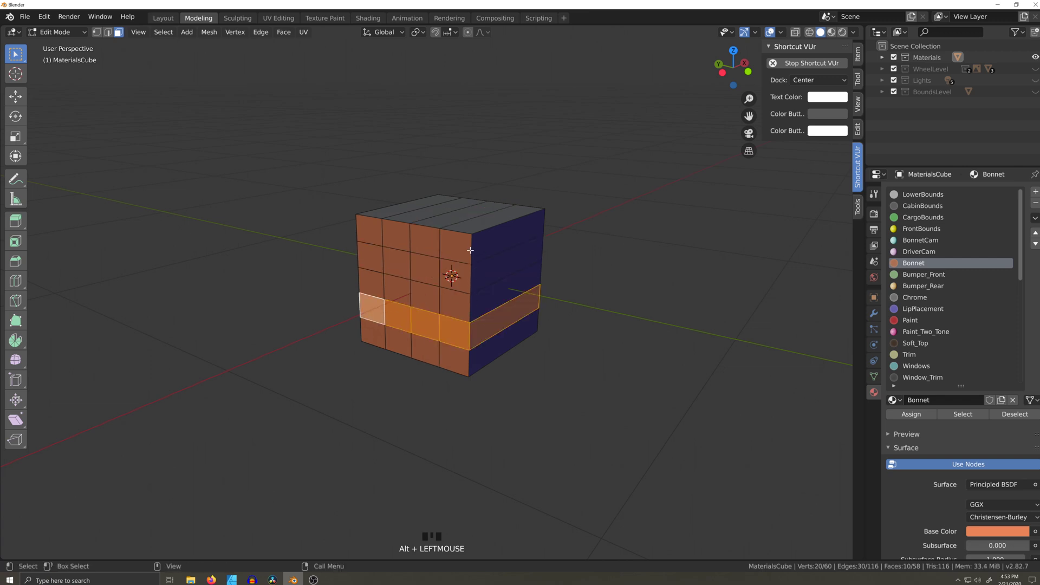
left_click(462, 234, "alt")
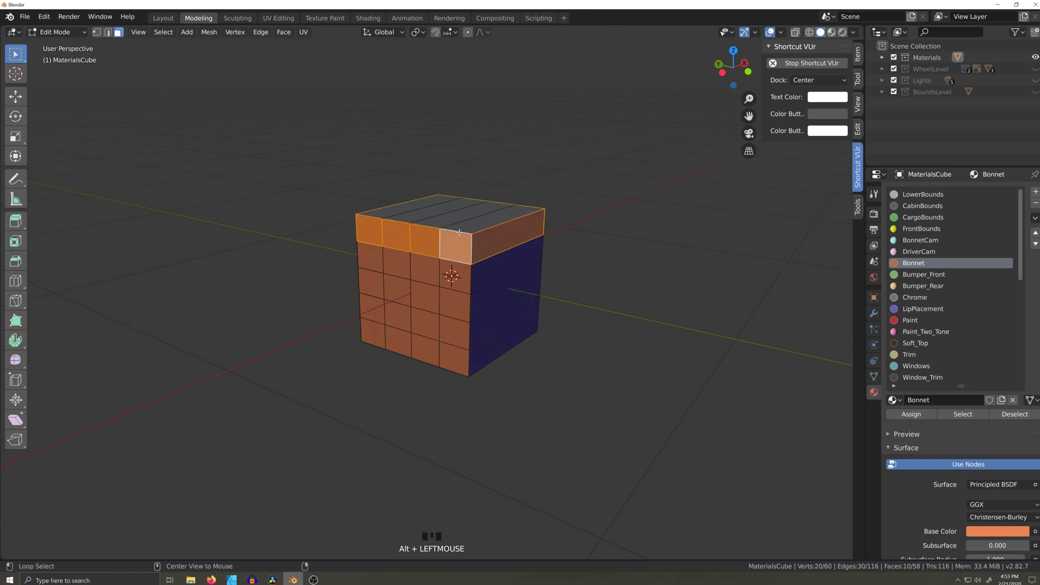
left_click(459, 233, "alt")
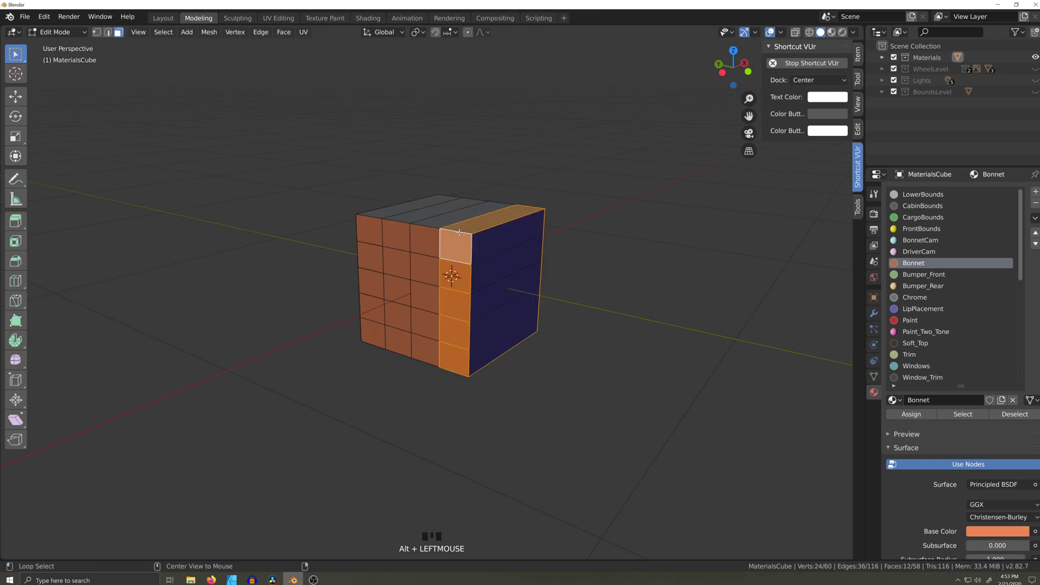
left_click(469, 309, "alt")
left_click(383, 314, "alt")
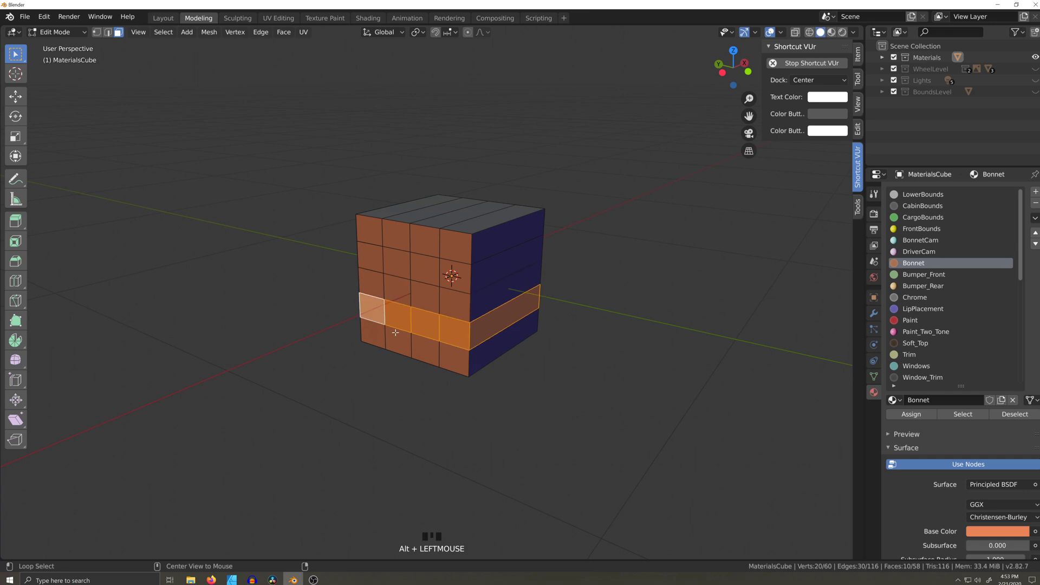
left_click(397, 330, "alt")
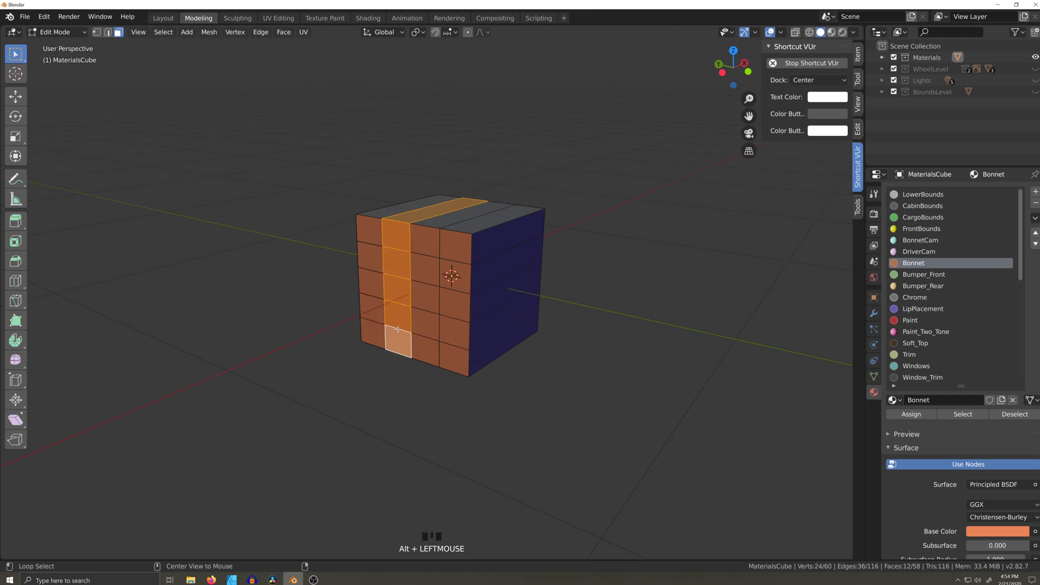
left_click(427, 258, "alt")
left_click(439, 302, "alt")
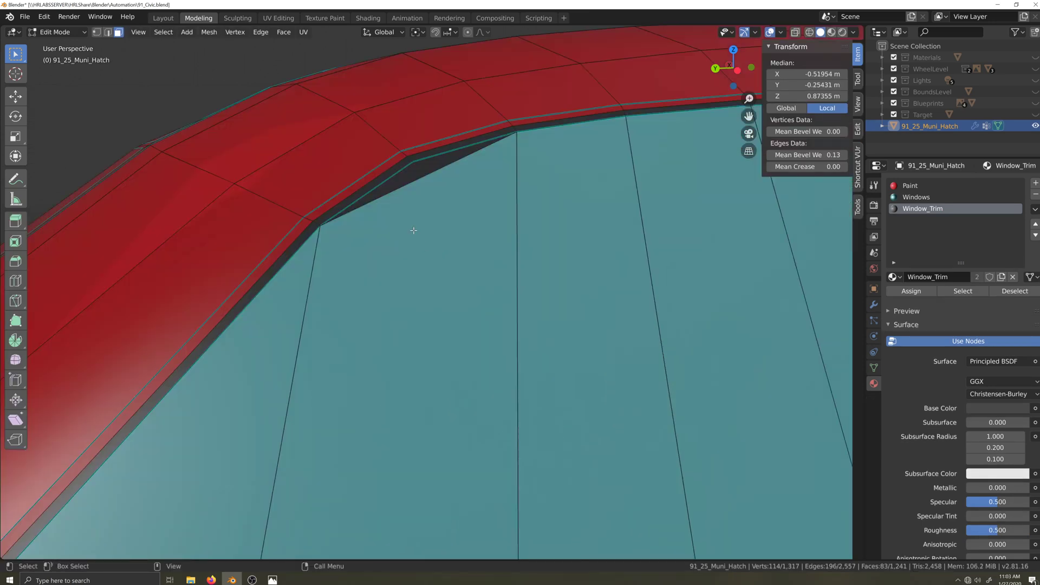
On the car body, assign the Windows material to the triangular face at the rear side window's upper corner.
left_click(412, 182)
left_click(911, 198)
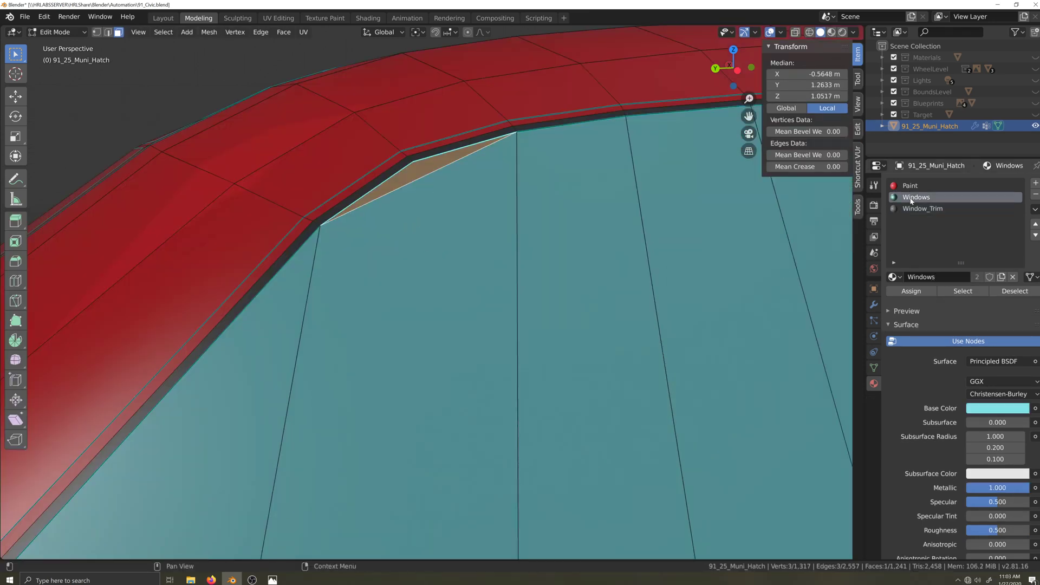
left_click(911, 295)
scroll(509, 271, "down", 1)
mouse_move(450, 320)
middle_mouse_down("shift")
mouse_move(476, 288)
mouse_move(459, 318)
mouse_move(637, 341)
mouse_move(518, 283)
middle_mouse_up("shift")
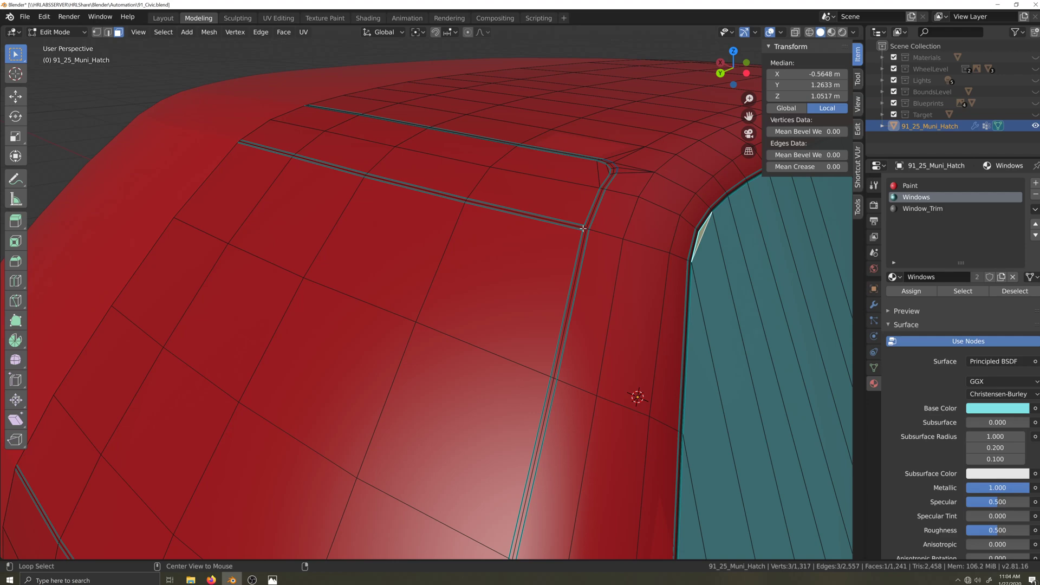
Select the full region of hatch window faces between opposite corners and assign the Windows material to it.
scroll(469, 273, "down", 3)
left_click(457, 289)
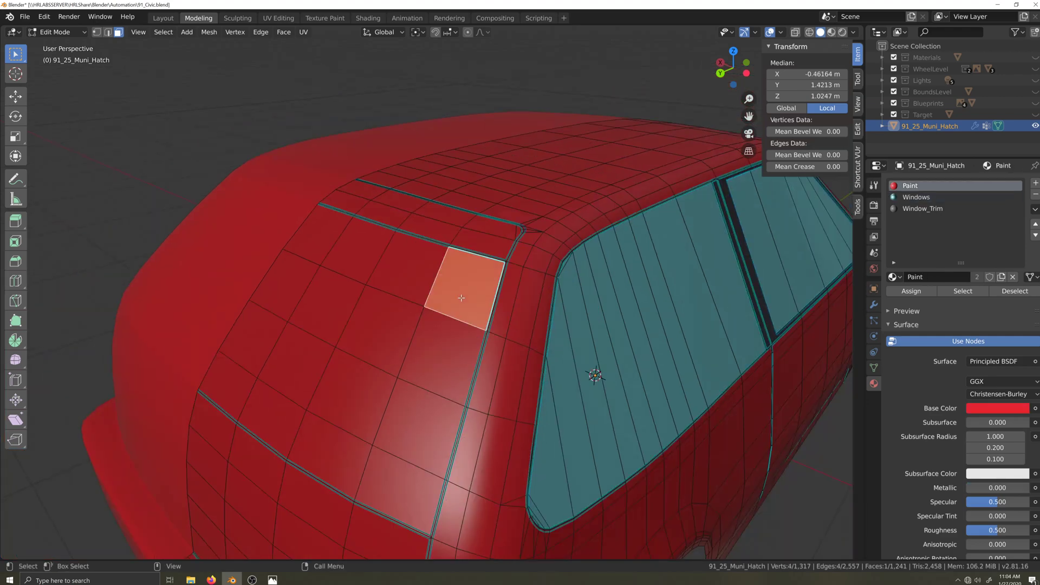
left_click(236, 387, "ctrl+shift")
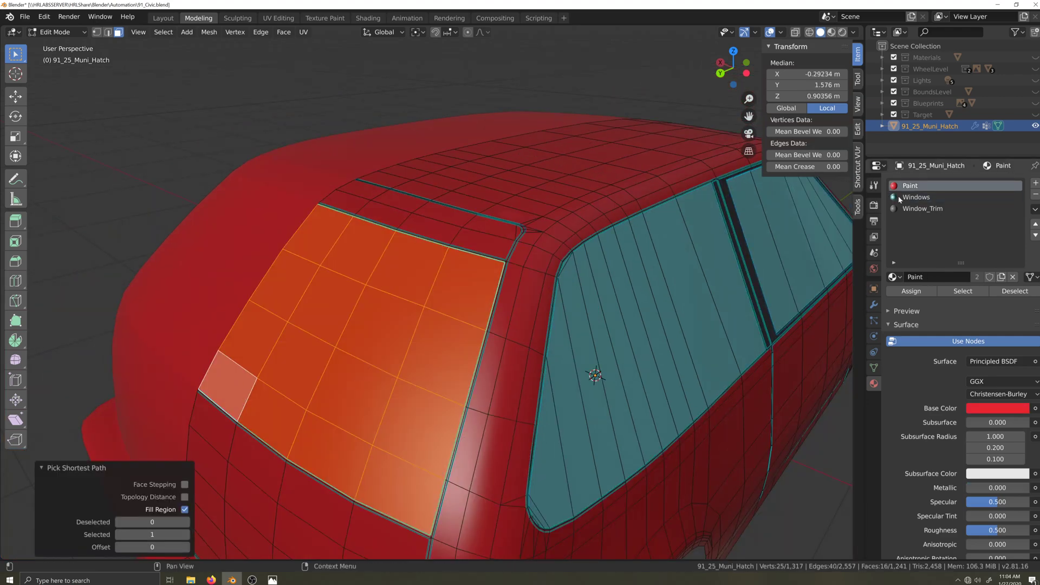
left_click(921, 197)
left_click(910, 291)
Select the thin border face loop around the hatch window and assign the Window_Trim material to it.
scroll(490, 294, "up", 5)
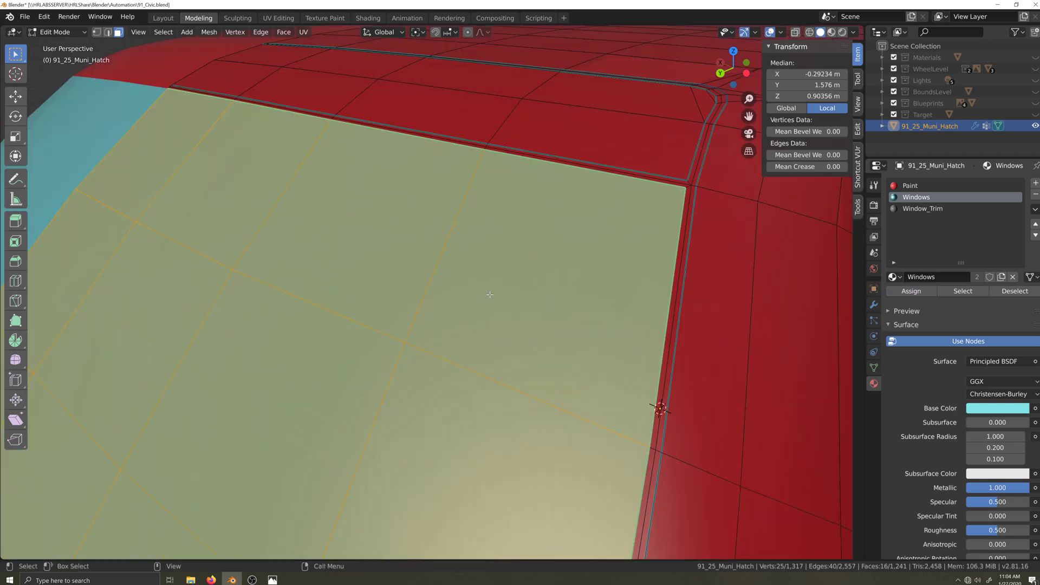
left_click(687, 187, "alt")
scroll(634, 318, "down", 5)
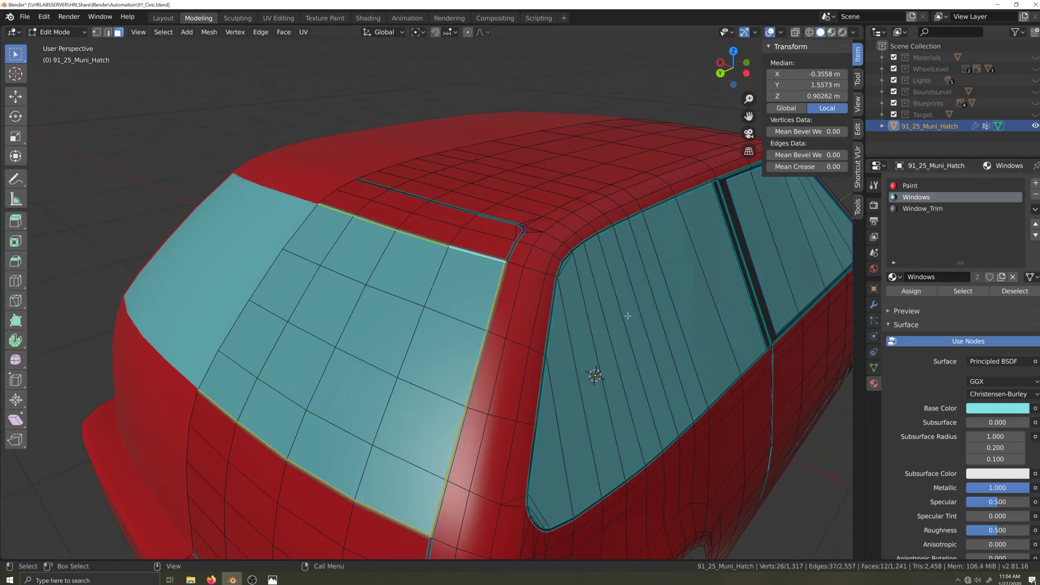
left_click(896, 210)
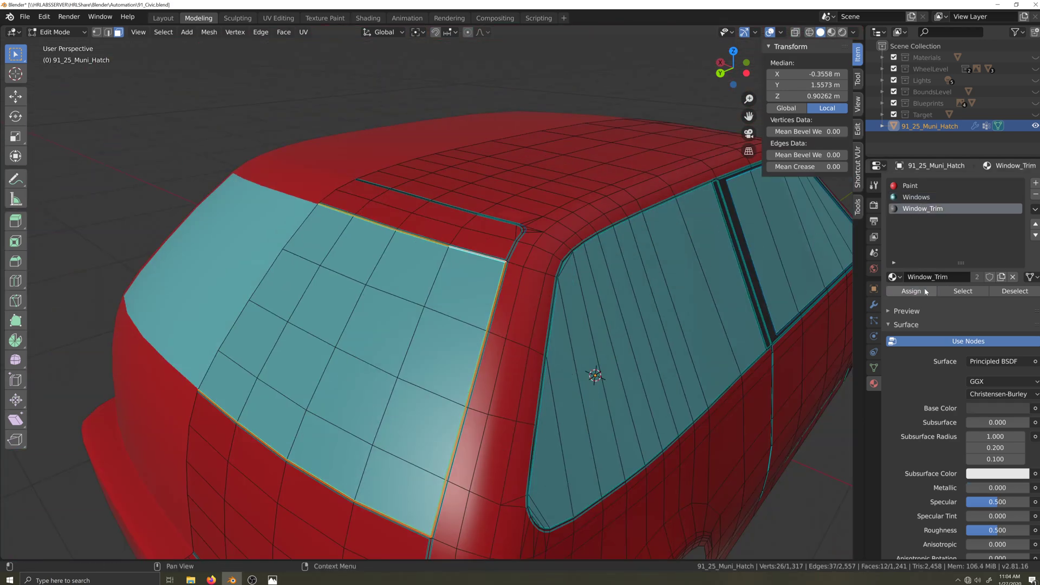
left_click(923, 292)
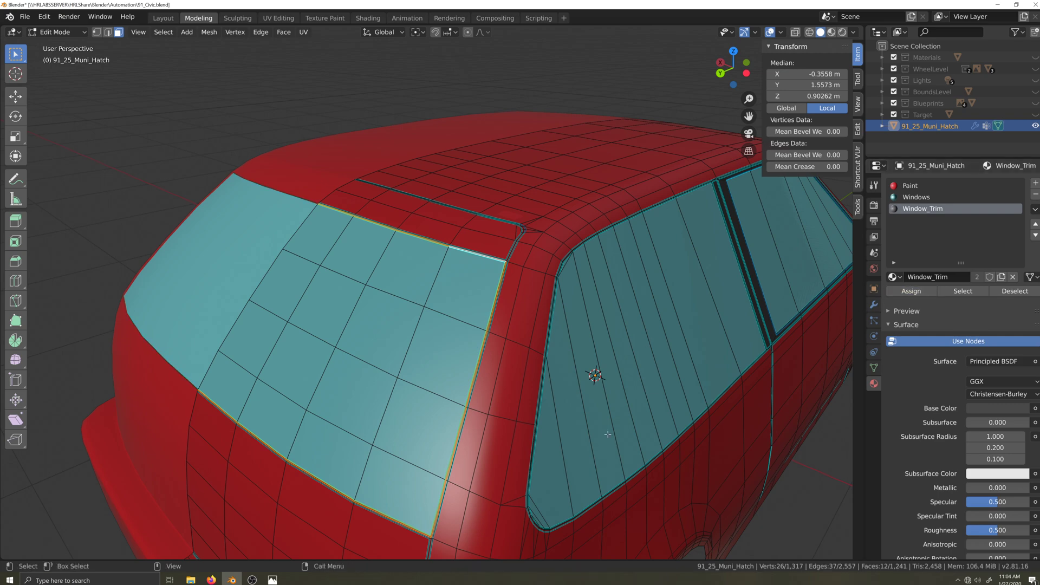
Switch to vertex selection, then select the loop along the seam above the rear bumper's side and hide it.
key("Tab")
scroll(607, 427, "up", 6)
scroll(569, 239, "down", 4)
middle_click_drag(580, 399, 544, 327, "shift")
scroll(545, 326, "up", 2)
middle_click_drag(563, 477, 568, 328, "shift")
key("Tab")
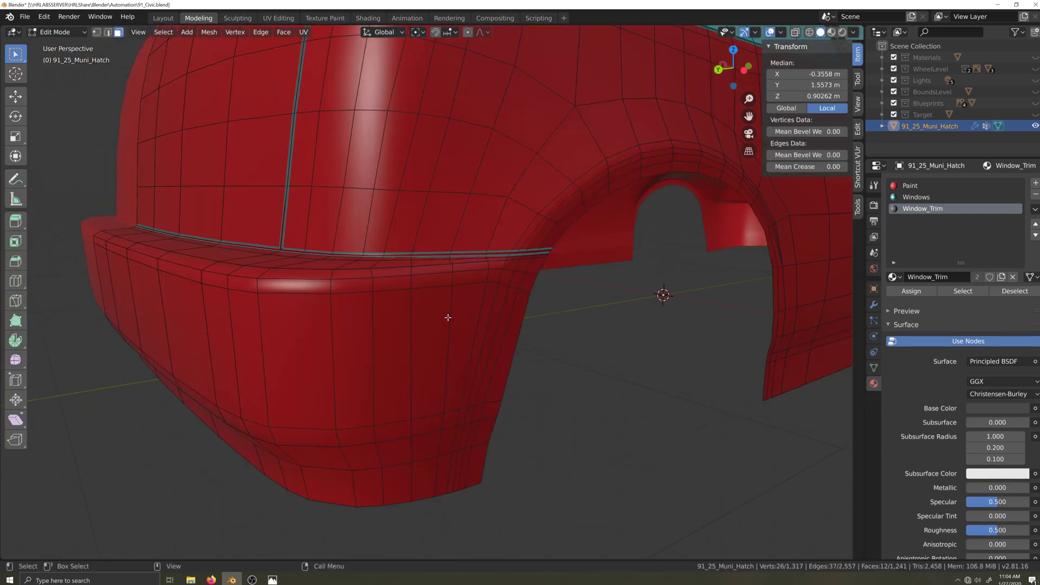
key("1")
scroll(395, 301, "up", 2)
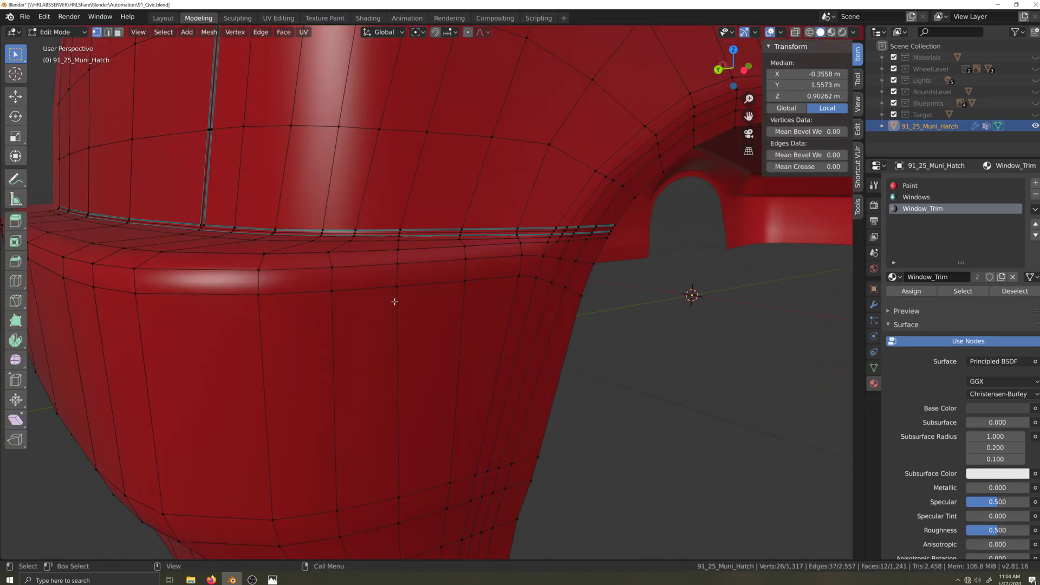
left_click(385, 234, "alt")
key("h")
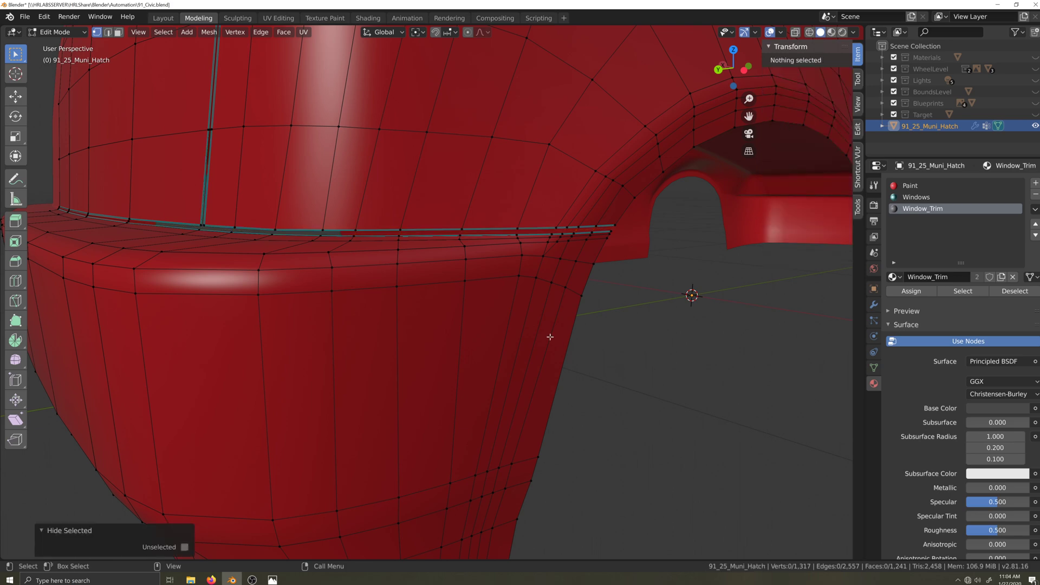
Select the remaining seam loop between the hatch and the rear bumper and hide it.
middle_click_drag(187, 260, 264, 276)
left_click(288, 275, "alt")
key("h")
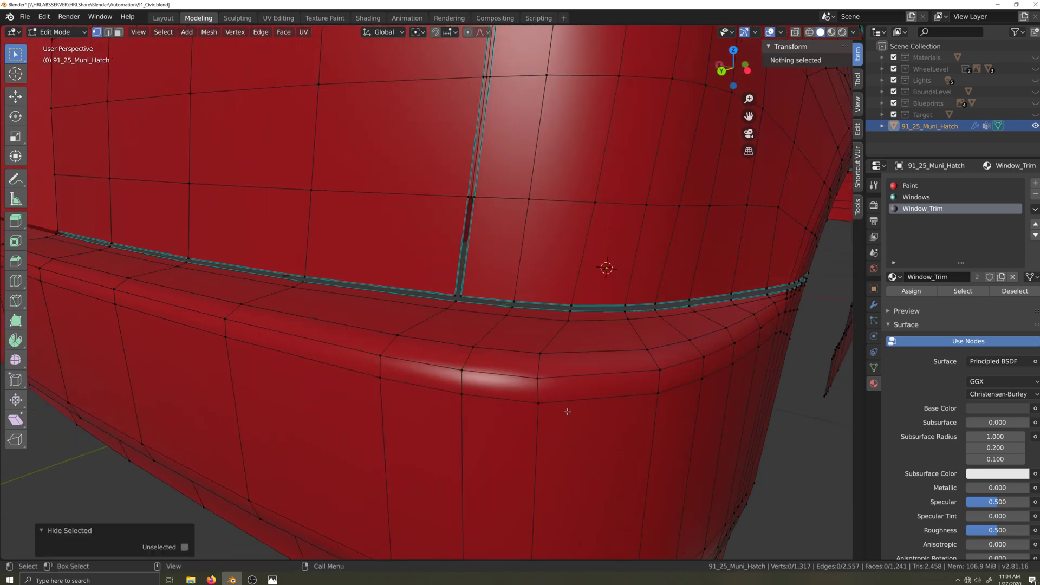
Select the whole rear bumper together with its hidden seam faces and assign the Rear_Bumper material to it in a new slot.
scroll(567, 412, "down", 4)
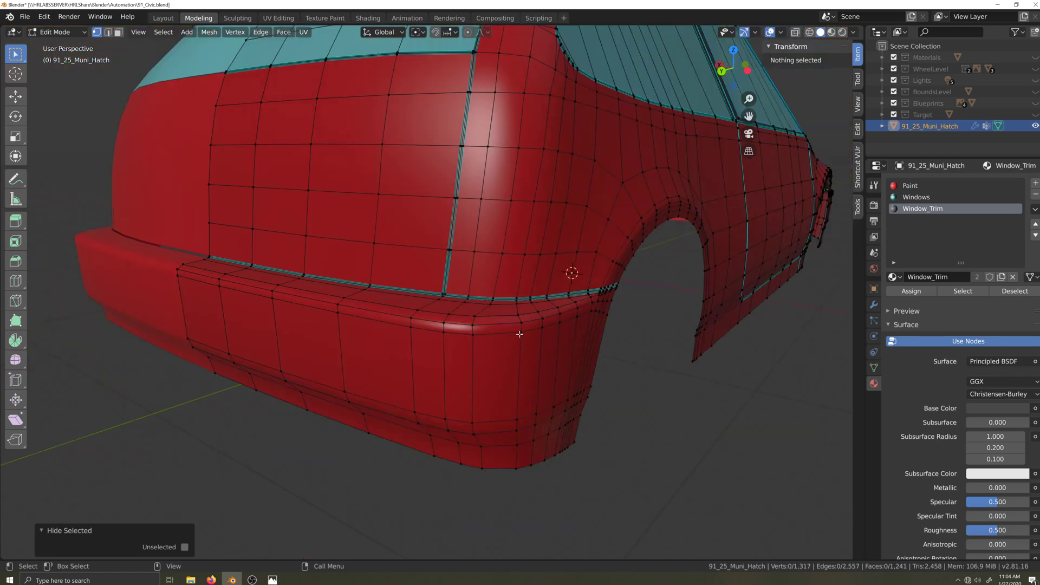
key("l")
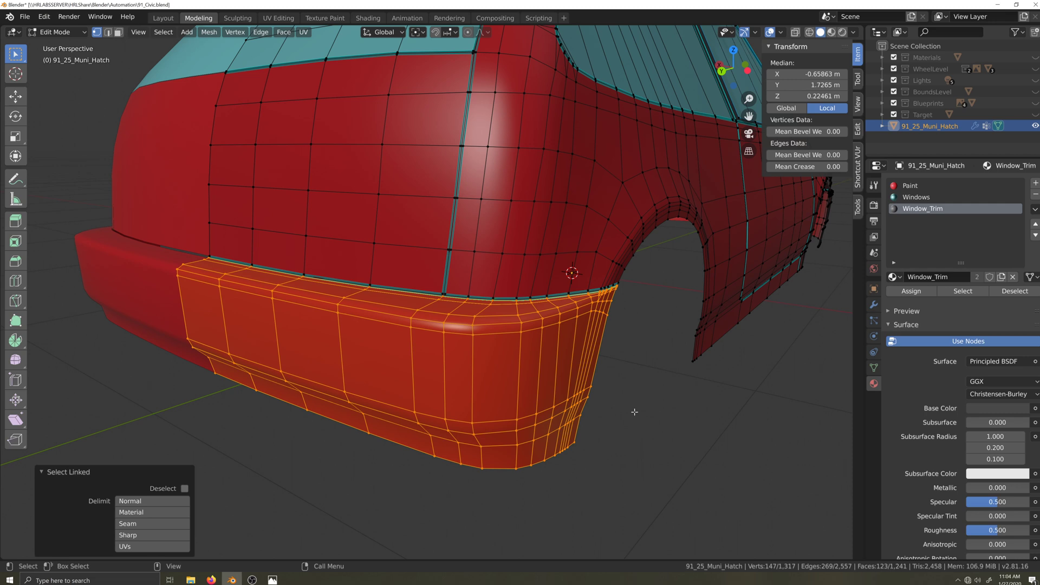
key("alt+h")
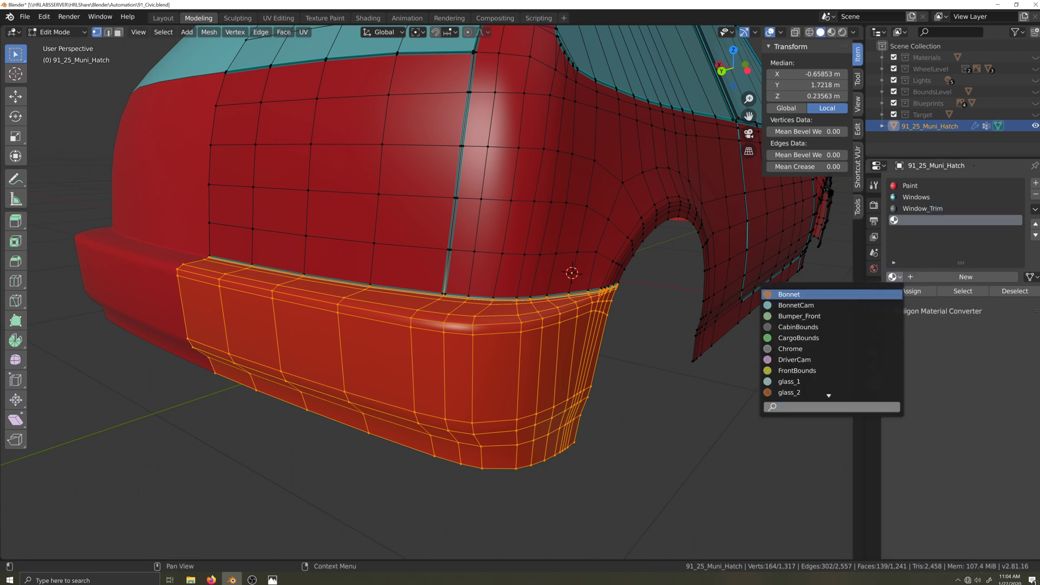
type("re")
key("BackSpace")
key("BackSpace")
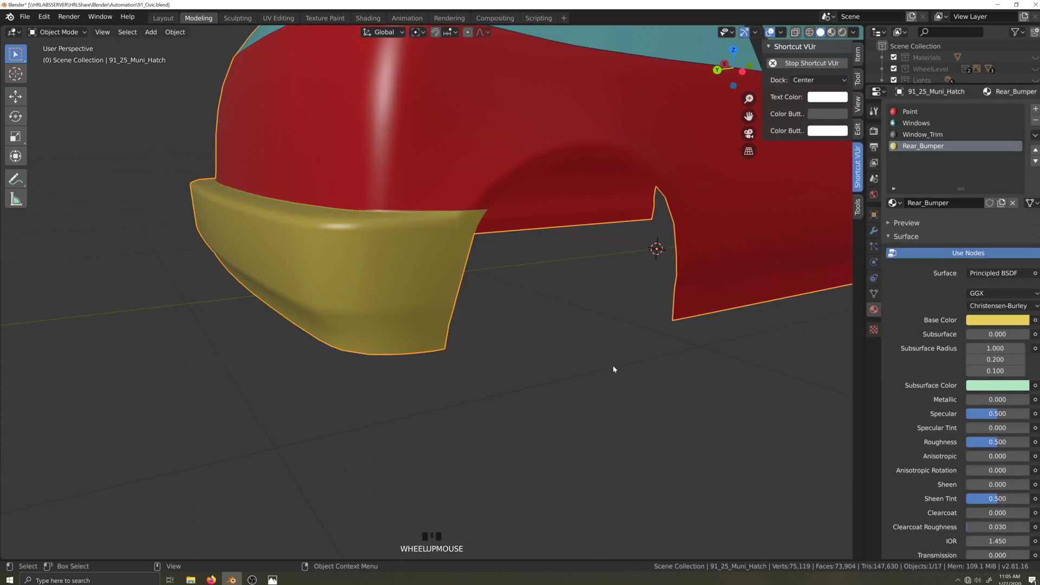
In edit mode, select the seam loops between the front bumper and the fender and nose above it, and hide them.
scroll(659, 406, "down", 3)
middle_click_drag(659, 406, 494, 428)
scroll(591, 364, "up", 3)
left_click(592, 365)
middle_click_drag(592, 364, 596, 404)
key("Tab")
scroll(596, 404, "up", 5)
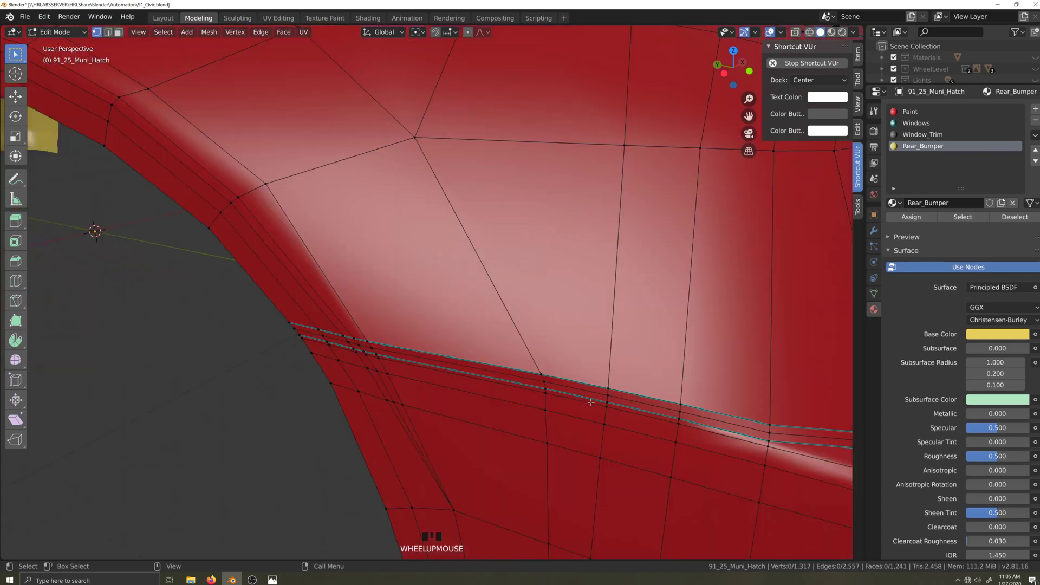
scroll(595, 404, "down", 4)
scroll(603, 436, "down", 3)
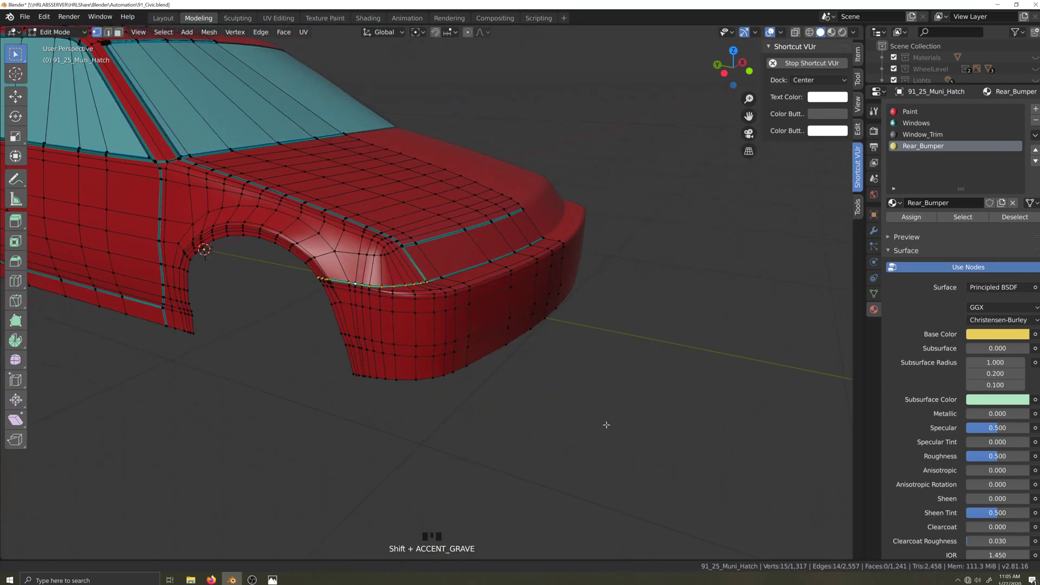
scroll(606, 422, "up", 6)
left_click(445, 202, "alt+shift")
scroll(601, 422, "down", 6)
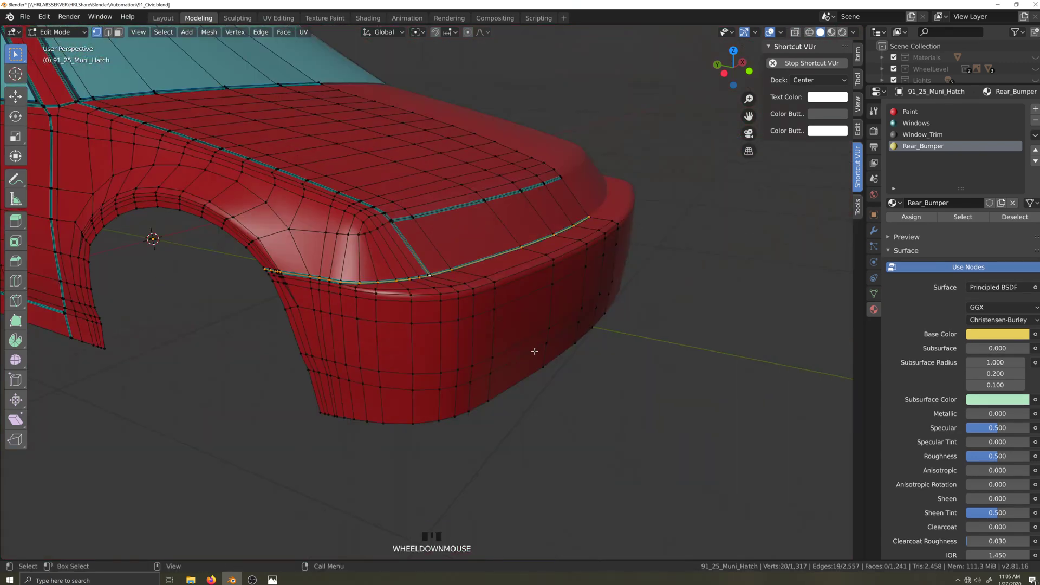
scroll(601, 422, "up", 4)
key("h")
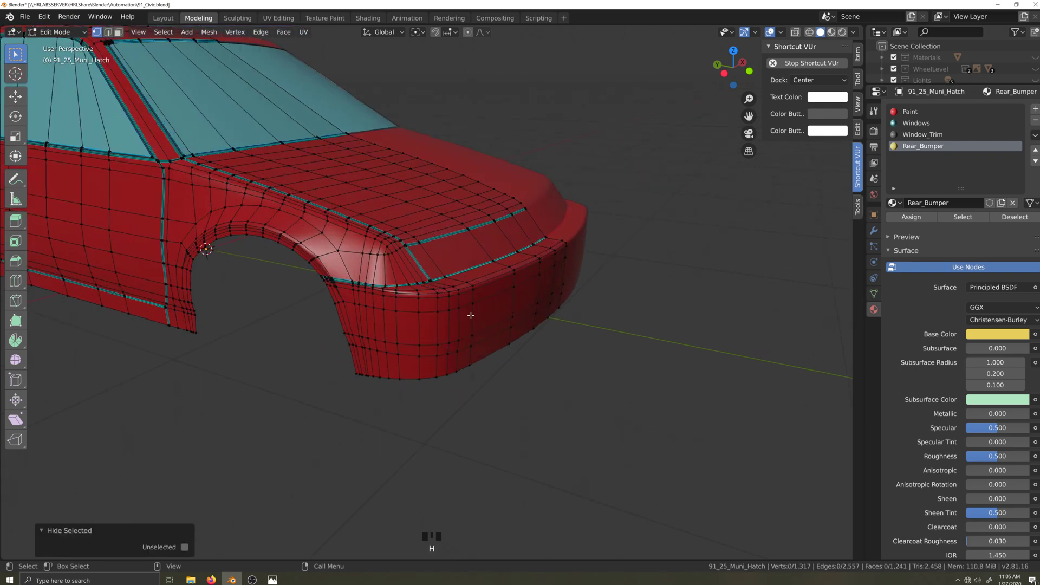
Select the whole front bumper together with its hidden seam and assign the Bumper_Front material to it in a new slot.
key("l")
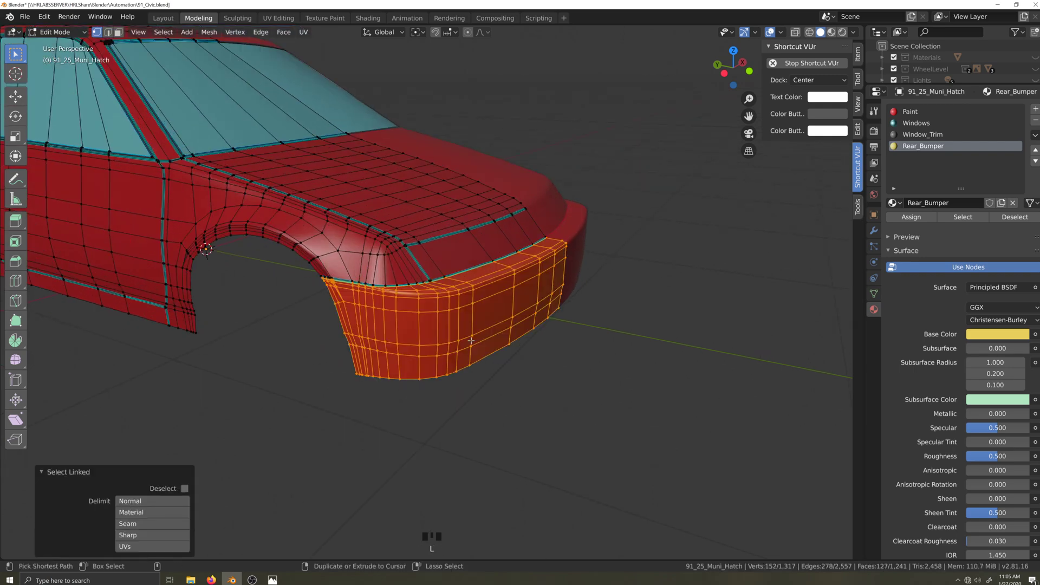
key("ctrl+h")
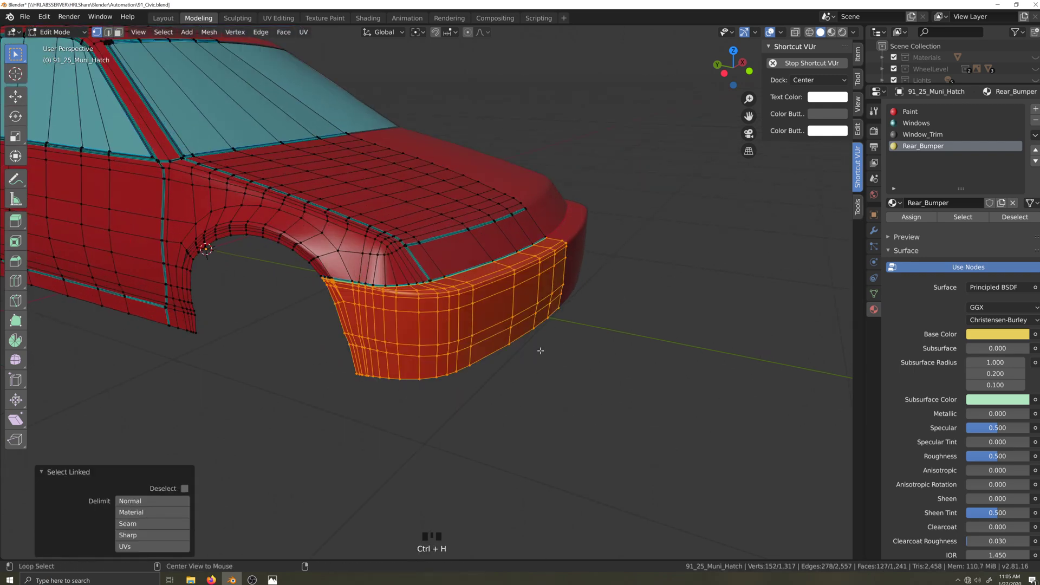
key("alt+h")
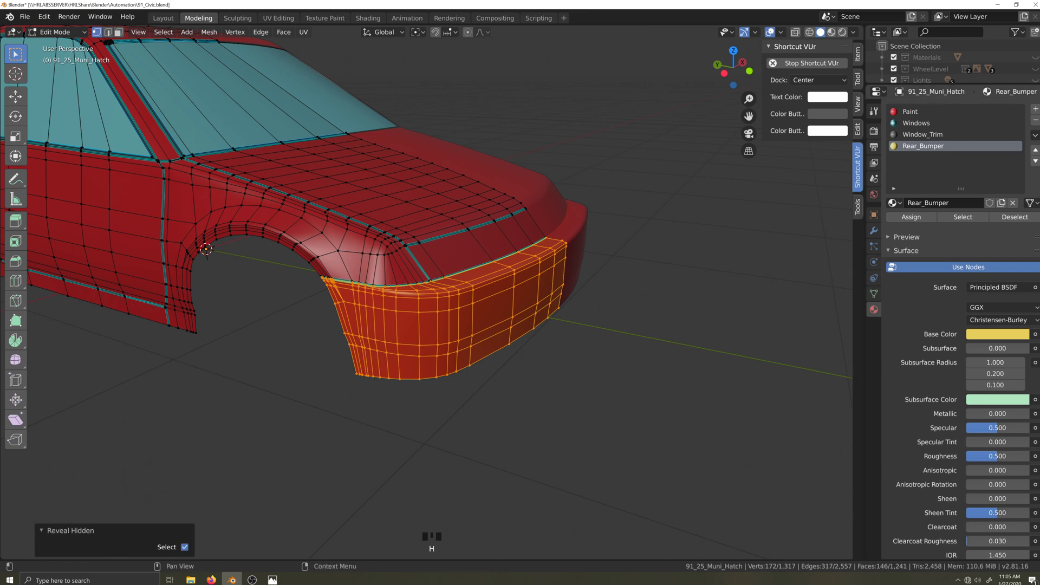
left_click(1035, 108)
left_click(897, 204)
type("fro")
key("Return")
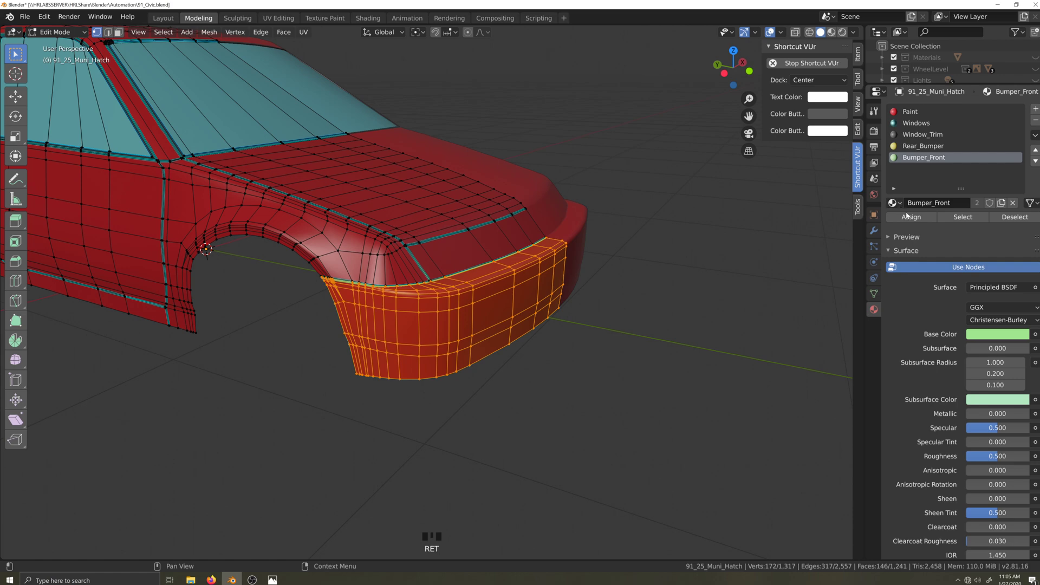
left_click(911, 216)
Select the seam loop along the hood's side and add the loop along its front edge to the selection.
scroll(590, 366, "up", 2)
scroll(608, 360, "up", 2)
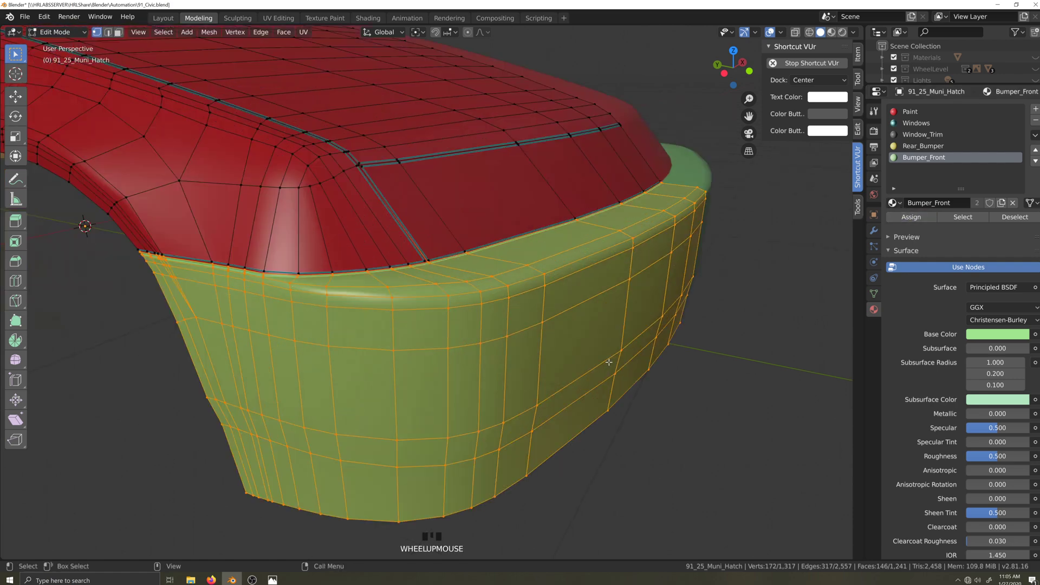
middle_click_drag(382, 219, 655, 408, "shift")
scroll(654, 409, "up", 3)
left_click(657, 364, "alt")
scroll(653, 364, "down", 5)
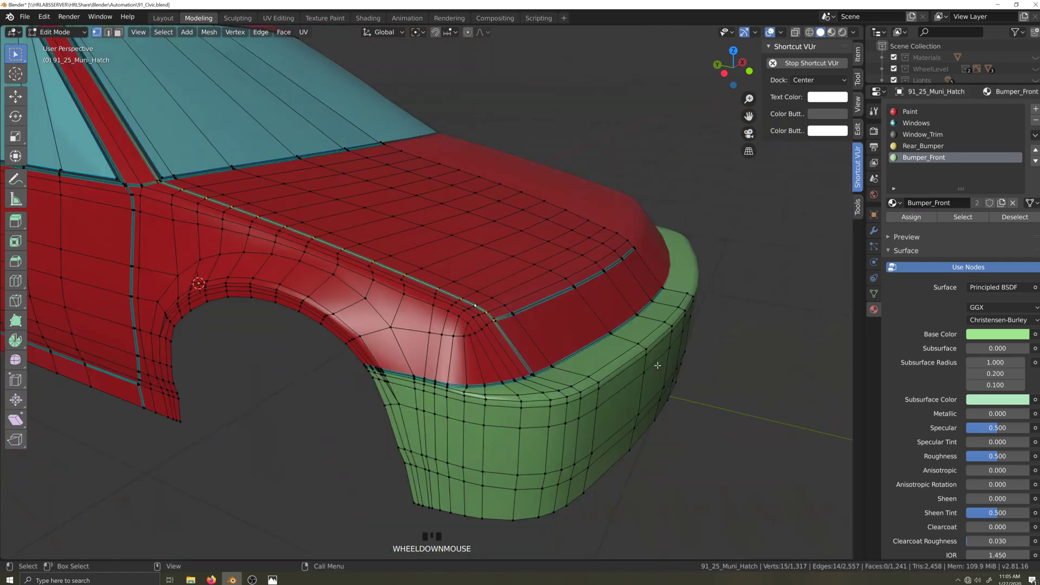
scroll(639, 365, "up", 5)
left_click(823, 389, "alt+shift")
scroll(508, 253, "down", 5)
Add the seam loop between the hood and the windshield to the selection and hide all the hood seam loops.
key("shift+grave")
left_click(695, 473)
scroll(664, 361, "up", 6)
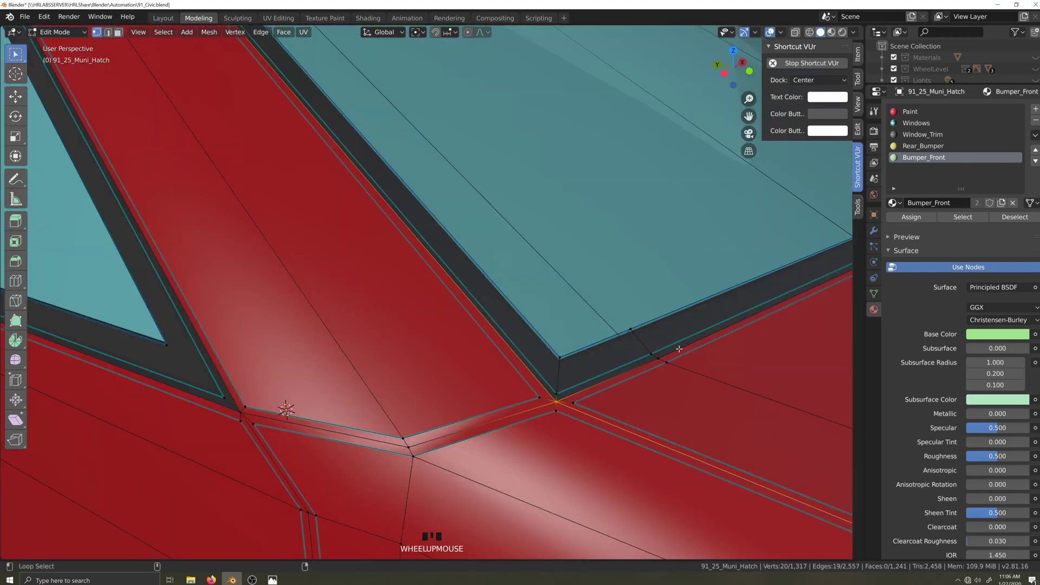
left_click(677, 348, "alt+shift")
scroll(678, 349, "down", 5)
key("shift+grave")
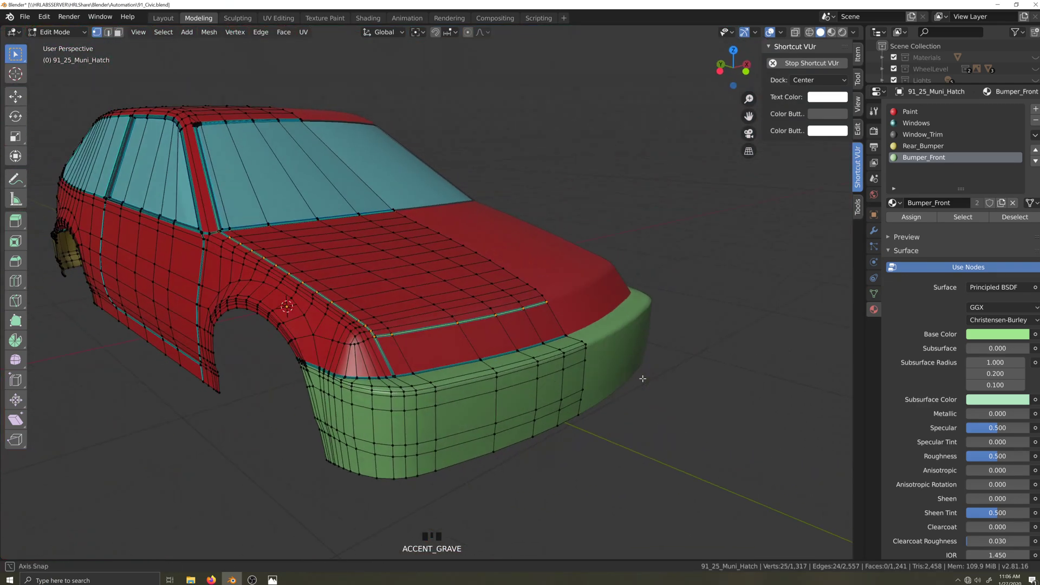
left_click(642, 379)
scroll(392, 318, "up", 3)
key("h")
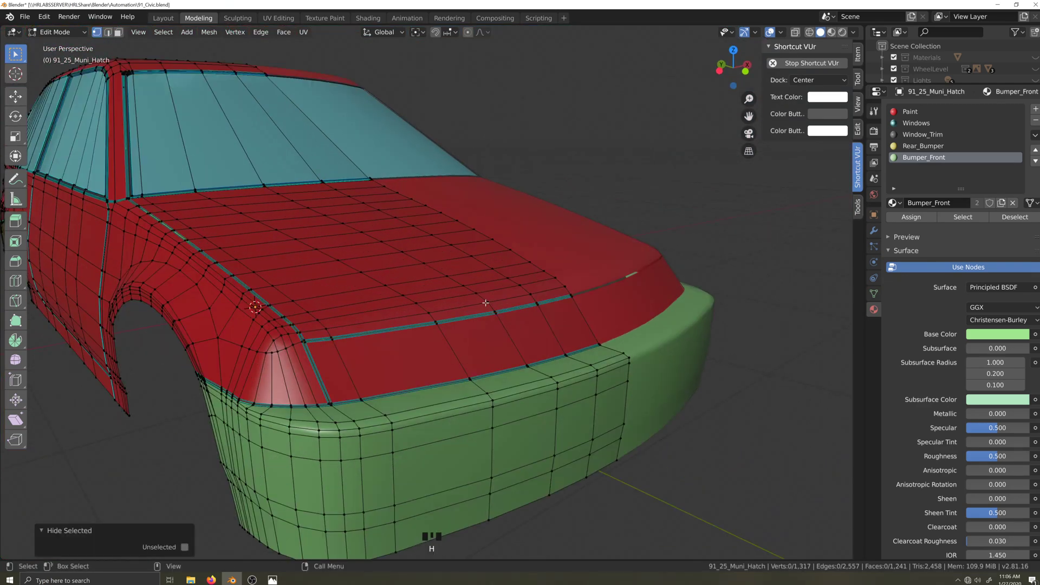
Select the whole hood panel together with its hidden seams and assign the Bonnet material to it in a new slot.
key("l")
key("alt+h")
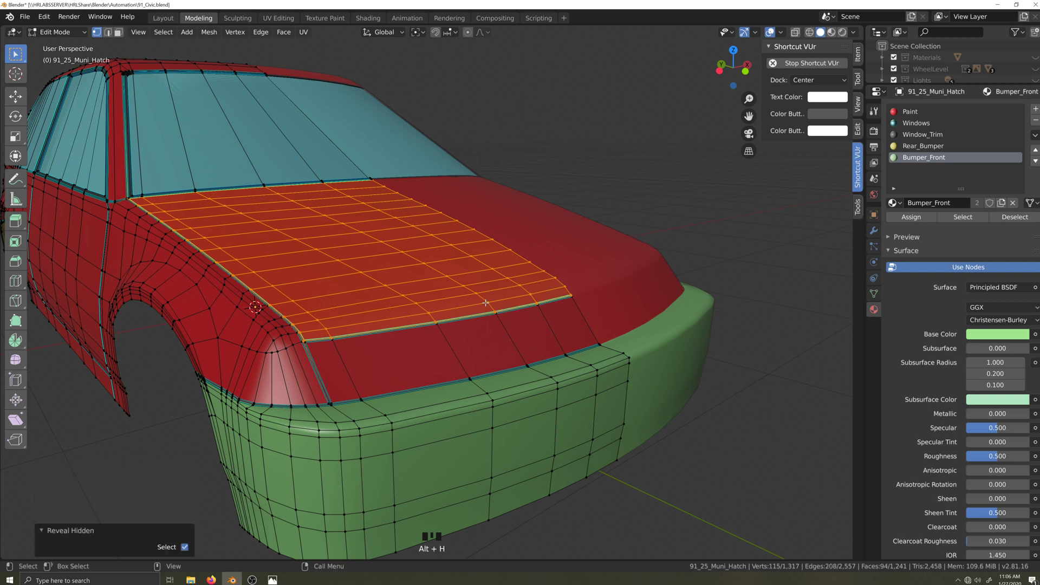
left_click(1034, 110)
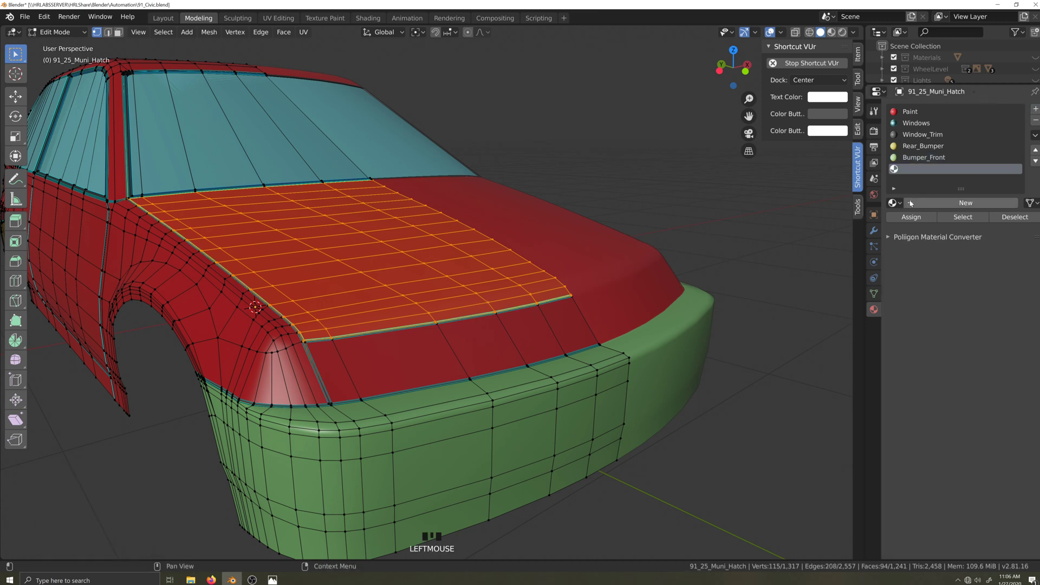
left_click(892, 202)
type("bonn")
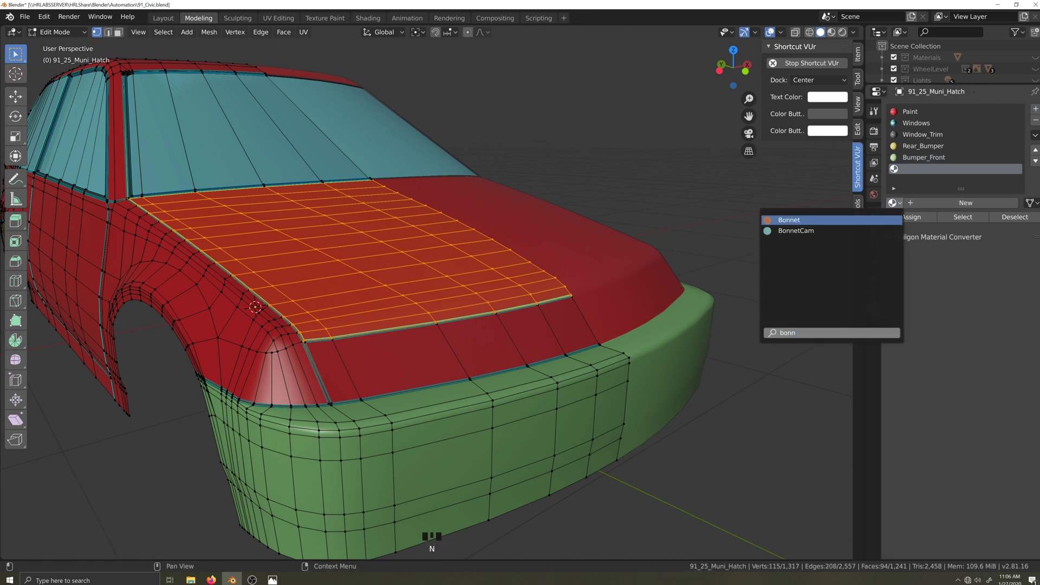
key("Return")
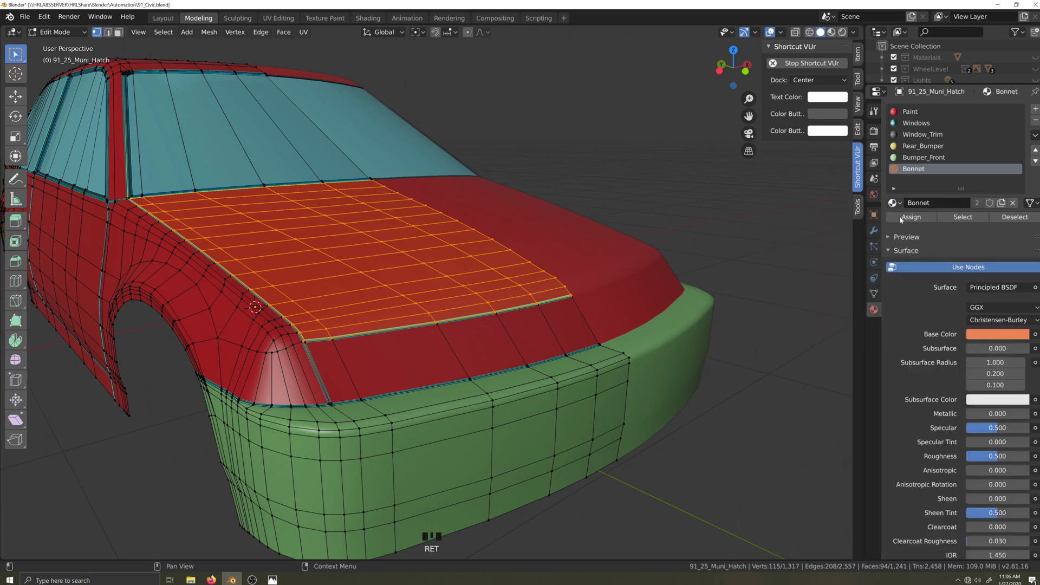
left_click(911, 217)
Clear the selection and return to object mode to examine the materials on the front of the body.
scroll(410, 380, "down", 2)
scroll(410, 380, "down", 1)
left_click(285, 448)
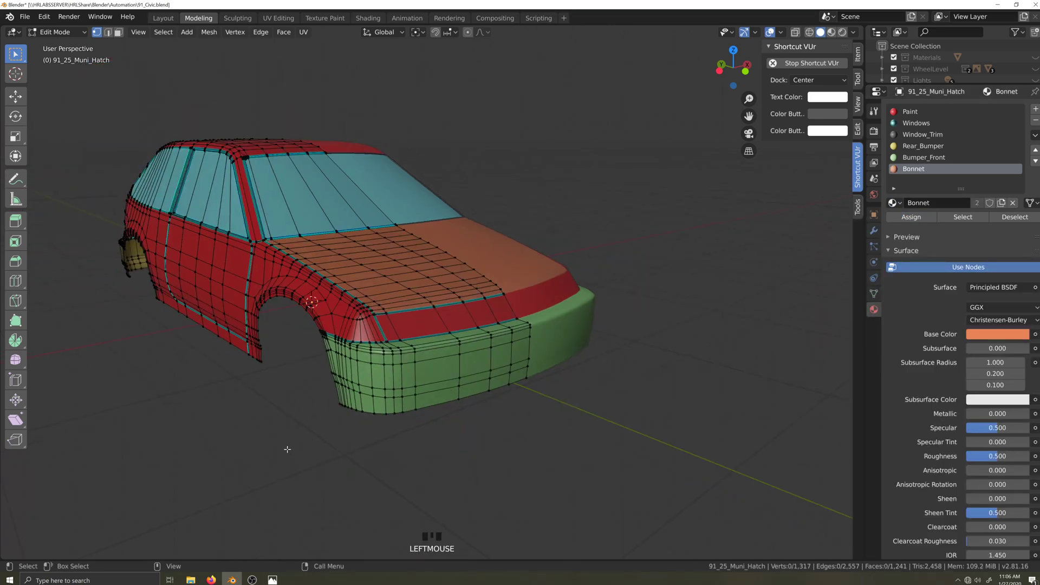
key("grave")
middle_click_drag(372, 435, 361, 438)
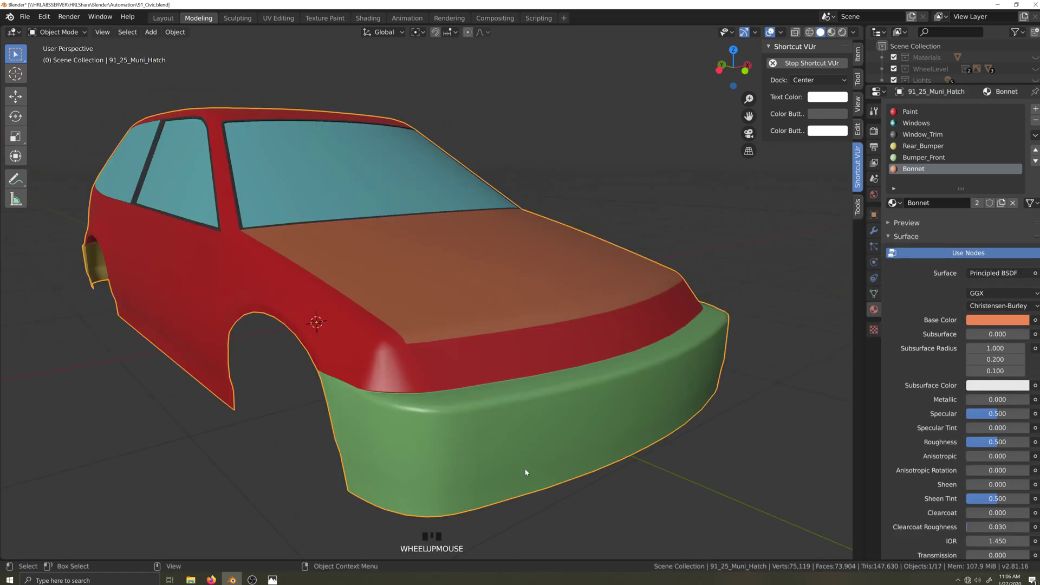